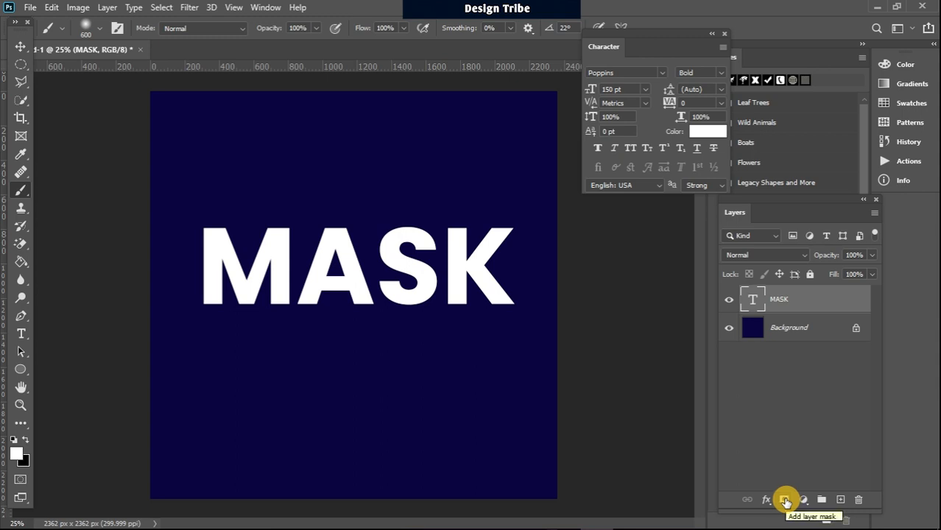
Step: Add a layer mask to the MASK text layer and swap the foreground and background colours
{"action": "left_click", "coordinate": [786, 500]}
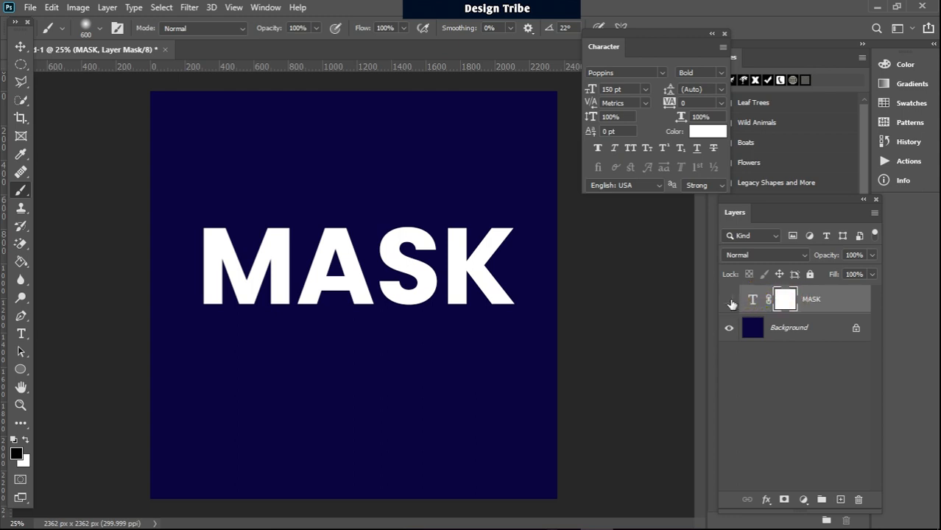
{"action": "left_click", "coordinate": [729, 302]}
{"action": "left_click", "coordinate": [730, 302]}
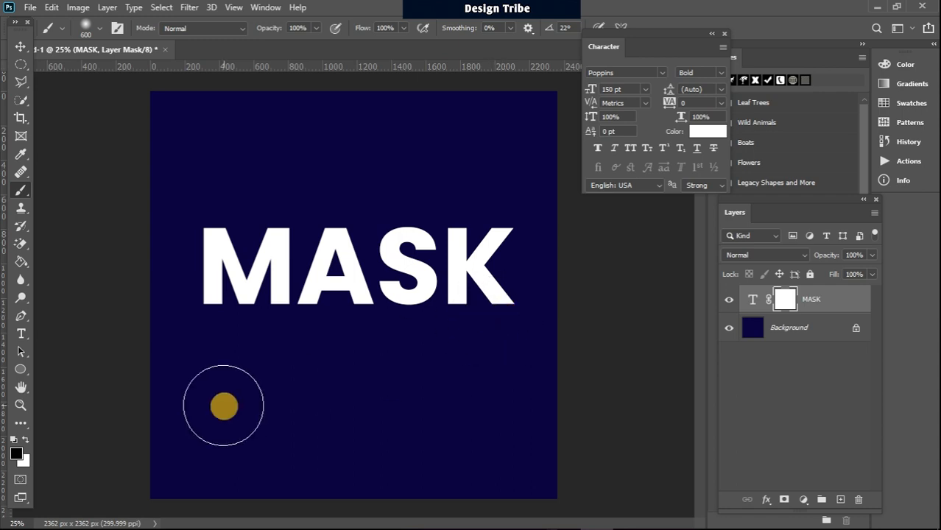
{"action": "left_click", "coordinate": [26, 440]}
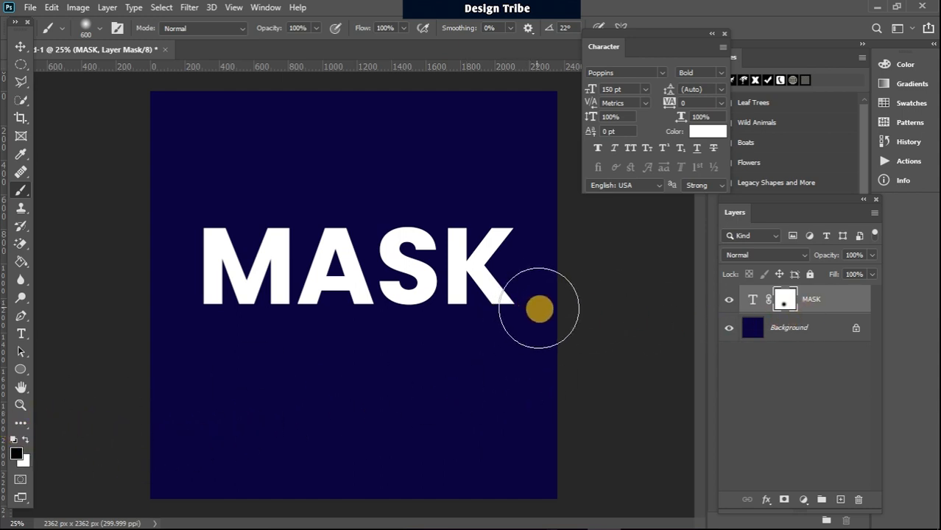
Step: Brush across the bottom of the MASK letters and the lower right of the K on the mask
{"action": "left_click_drag", "start_coordinate": [500, 364], "coordinate": [185, 378]}
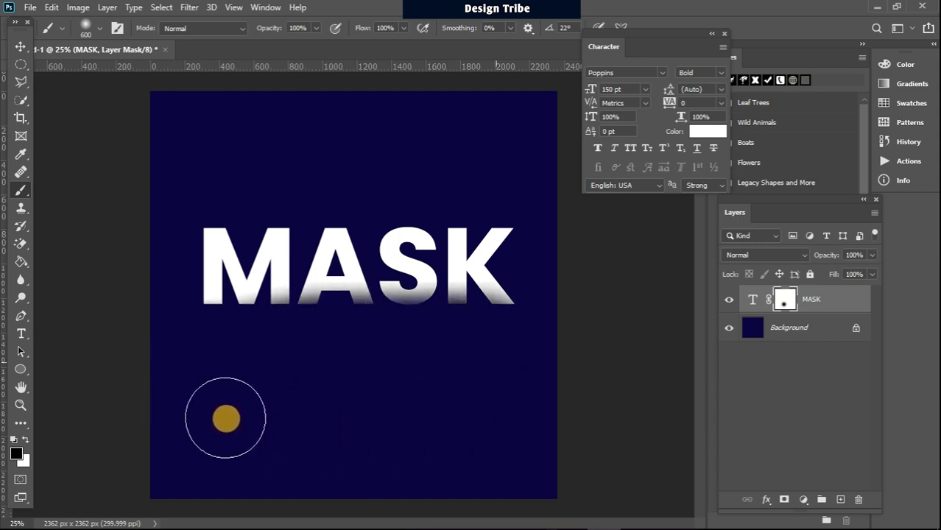
{"action": "mouse_move", "coordinate": [559, 305]}
{"action": "left_mouse_down"}
{"action": "mouse_move", "coordinate": [448, 341]}
{"action": "mouse_move", "coordinate": [517, 317]}
{"action": "mouse_move", "coordinate": [428, 330]}
{"action": "mouse_move", "coordinate": [421, 267]}
{"action": "mouse_move", "coordinate": [402, 255]}
{"action": "mouse_move", "coordinate": [402, 264]}
{"action": "mouse_move", "coordinate": [412, 250]}
{"action": "mouse_move", "coordinate": [411, 324]}
{"action": "mouse_move", "coordinate": [492, 169]}
{"action": "mouse_move", "coordinate": [499, 262]}
{"action": "mouse_move", "coordinate": [426, 389]}
{"action": "mouse_move", "coordinate": [393, 392]}
{"action": "mouse_move", "coordinate": [384, 277]}
{"action": "mouse_move", "coordinate": [394, 184]}
{"action": "mouse_move", "coordinate": [346, 332]}
{"action": "mouse_move", "coordinate": [351, 212]}
{"action": "mouse_move", "coordinate": [357, 243]}
{"action": "mouse_move", "coordinate": [351, 233]}
{"action": "mouse_move", "coordinate": [325, 292]}
{"action": "mouse_move", "coordinate": [496, 283]}
{"action": "mouse_move", "coordinate": [515, 273]}
{"action": "mouse_move", "coordinate": [520, 235]}
{"action": "mouse_move", "coordinate": [469, 258]}
{"action": "mouse_move", "coordinate": [325, 270]}
{"action": "mouse_move", "coordinate": [222, 263]}
{"action": "mouse_move", "coordinate": [239, 252]}
{"action": "mouse_move", "coordinate": [458, 248]}
{"action": "mouse_move", "coordinate": [522, 266]}
{"action": "mouse_move", "coordinate": [413, 319]}
{"action": "mouse_move", "coordinate": [230, 316]}
{"action": "mouse_move", "coordinate": [197, 253]}
{"action": "mouse_move", "coordinate": [437, 242]}
{"action": "mouse_move", "coordinate": [507, 269]}
{"action": "mouse_move", "coordinate": [271, 308]}
{"action": "mouse_move", "coordinate": [454, 191]}
{"action": "mouse_move", "coordinate": [219, 279]}
{"action": "mouse_move", "coordinate": [210, 265]}
{"action": "mouse_move", "coordinate": [332, 250]}
{"action": "left_mouse_up"}
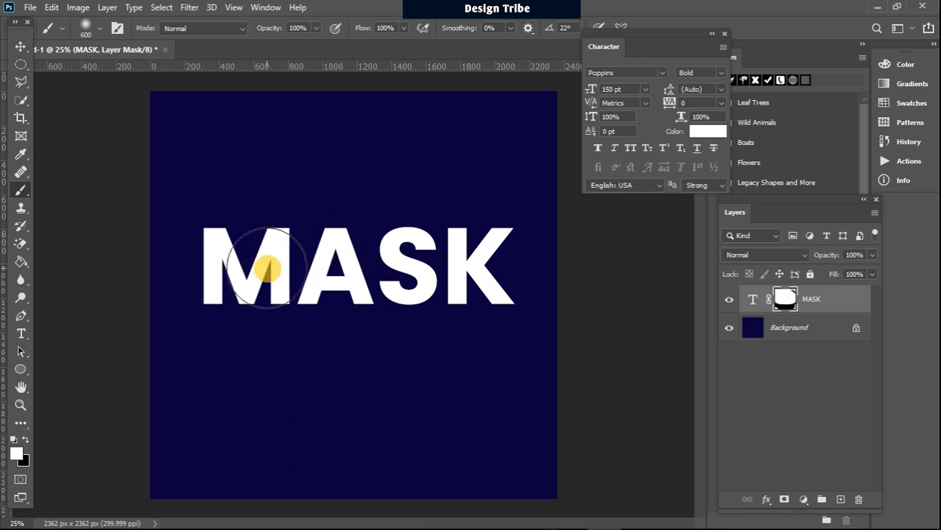
Step: Paint black over K, S and A, undo, fade the K, then restore all letters with white
{"action": "left_click", "coordinate": [25, 439]}
{"action": "mouse_move", "coordinate": [504, 285]}
{"action": "left_mouse_down"}
{"action": "mouse_move", "coordinate": [524, 275]}
{"action": "mouse_move", "coordinate": [397, 325]}
{"action": "mouse_move", "coordinate": [492, 179]}
{"action": "mouse_move", "coordinate": [433, 240]}
{"action": "mouse_move", "coordinate": [407, 305]}
{"action": "mouse_move", "coordinate": [408, 297]}
{"action": "left_mouse_up"}
{"action": "key", "text": "ctrl+z"}
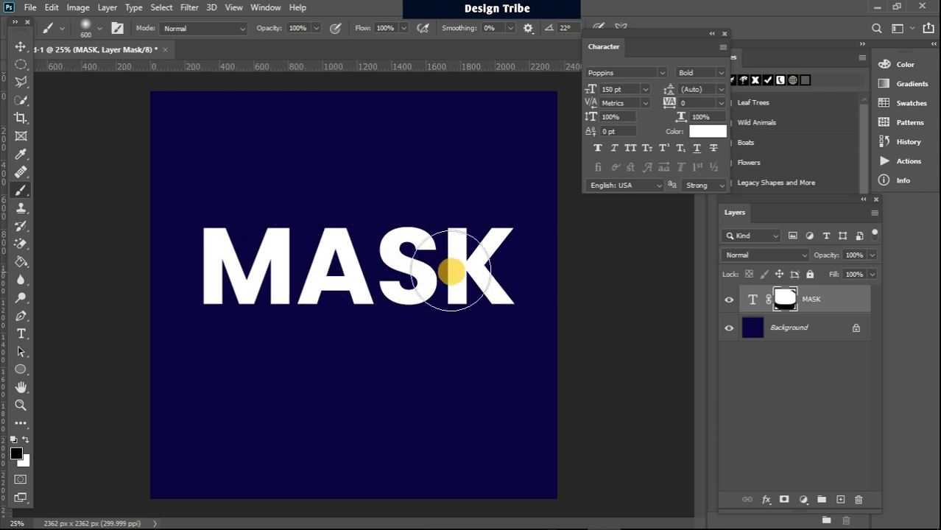
{"action": "mouse_move", "coordinate": [500, 244]}
{"action": "left_mouse_down"}
{"action": "mouse_move", "coordinate": [368, 329]}
{"action": "mouse_move", "coordinate": [555, 240]}
{"action": "mouse_move", "coordinate": [481, 370]}
{"action": "mouse_move", "coordinate": [488, 310]}
{"action": "mouse_move", "coordinate": [520, 244]}
{"action": "mouse_move", "coordinate": [472, 334]}
{"action": "mouse_move", "coordinate": [536, 245]}
{"action": "mouse_move", "coordinate": [443, 288]}
{"action": "left_mouse_up"}
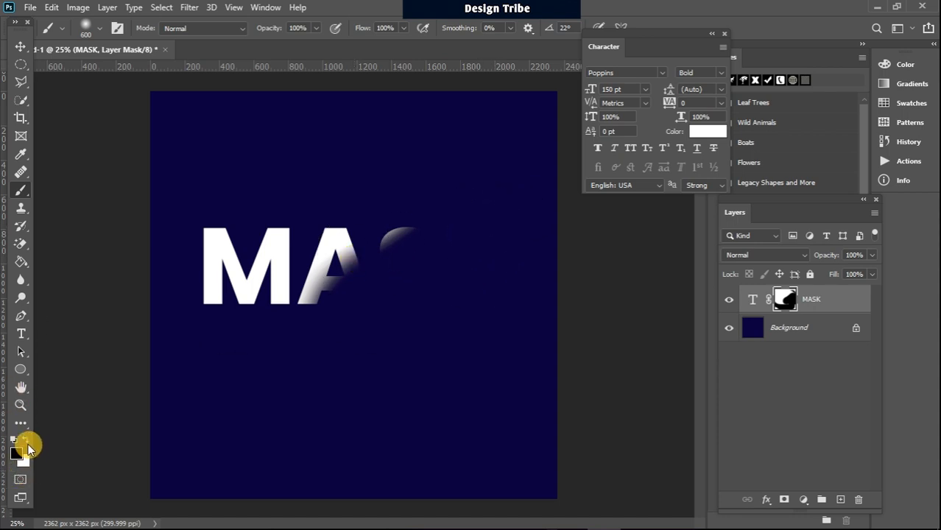
{"action": "mouse_move", "coordinate": [523, 228]}
{"action": "left_mouse_down"}
{"action": "mouse_move", "coordinate": [298, 329]}
{"action": "mouse_move", "coordinate": [414, 294]}
{"action": "mouse_move", "coordinate": [857, 325]}
{"action": "left_mouse_up"}
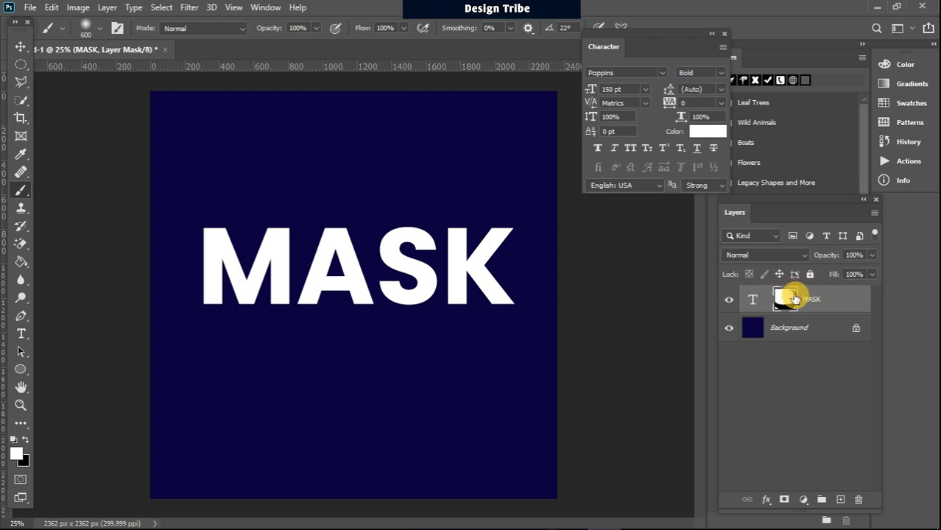
Step: Drag the MASK layer's mask to the trash and confirm Delete
{"action": "left_click_drag", "start_coordinate": [785, 299], "coordinate": [860, 500]}
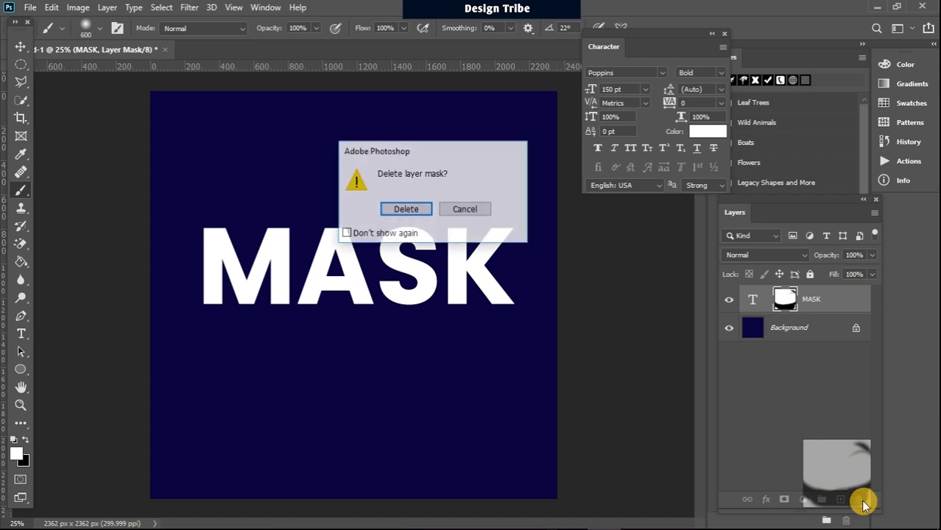
{"action": "left_click", "coordinate": [400, 208]}
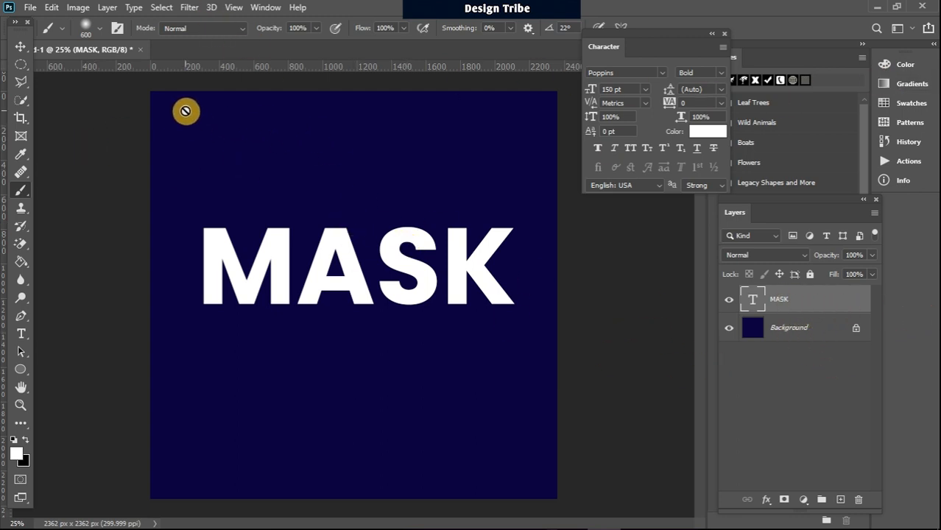
Step: Open the thumbs-up denim-jacket photo from the Design Tribe Logo folder via File > Open
{"action": "left_click", "coordinate": [30, 8]}
{"action": "left_click", "coordinate": [66, 35]}
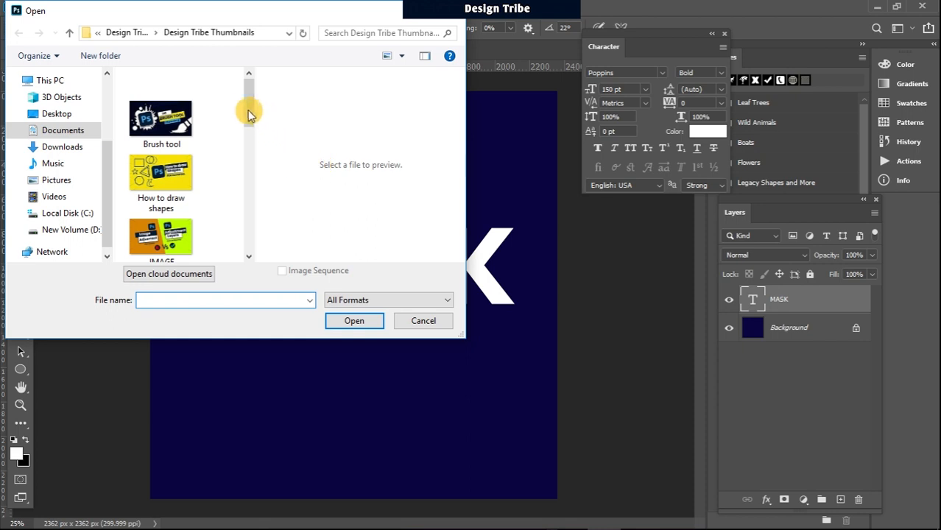
{"action": "mouse_move", "coordinate": [247, 110]}
{"action": "left_mouse_down"}
{"action": "mouse_move", "coordinate": [249, 124]}
{"action": "mouse_move", "coordinate": [248, 99]}
{"action": "left_mouse_up"}
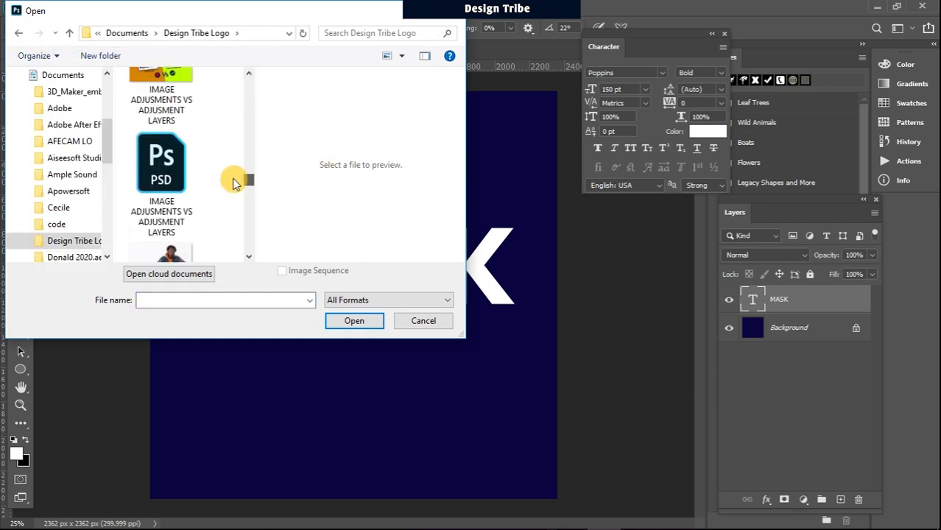
{"action": "mouse_move", "coordinate": [237, 175]}
{"action": "left_mouse_down"}
{"action": "mouse_move", "coordinate": [233, 186]}
{"action": "mouse_move", "coordinate": [223, 178]}
{"action": "left_mouse_up"}
{"action": "left_click", "coordinate": [173, 251]}
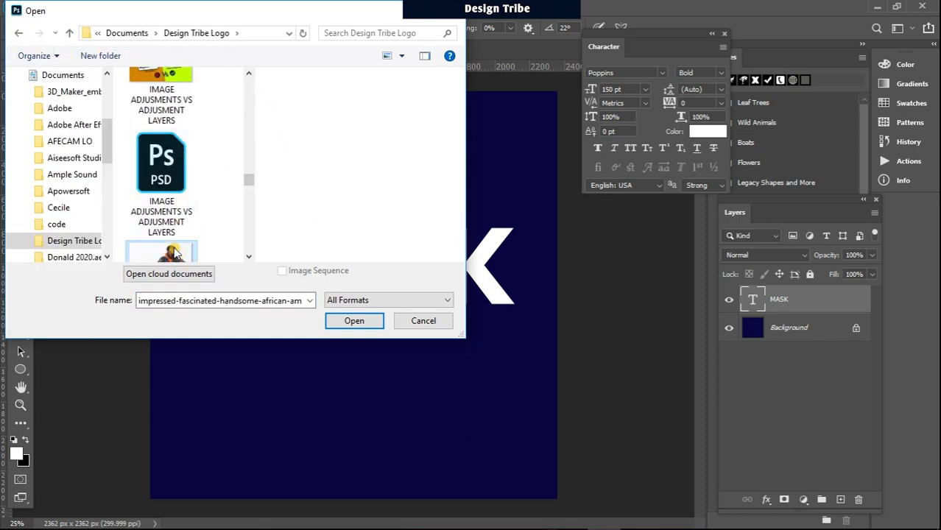
{"action": "left_click", "coordinate": [355, 321]}
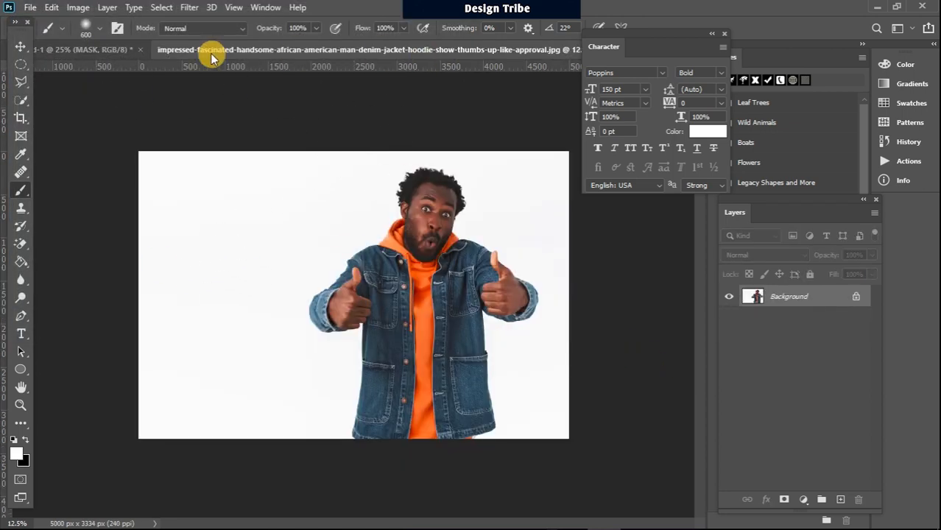
{"action": "left_click", "coordinate": [100, 50]}
Step: Drag the photo onto the MASK canvas as Layer 1 and move it right and up
{"action": "left_click_drag", "start_coordinate": [379, 49], "coordinate": [387, 71]}
{"action": "left_click_drag", "start_coordinate": [310, 71], "coordinate": [527, 68]}
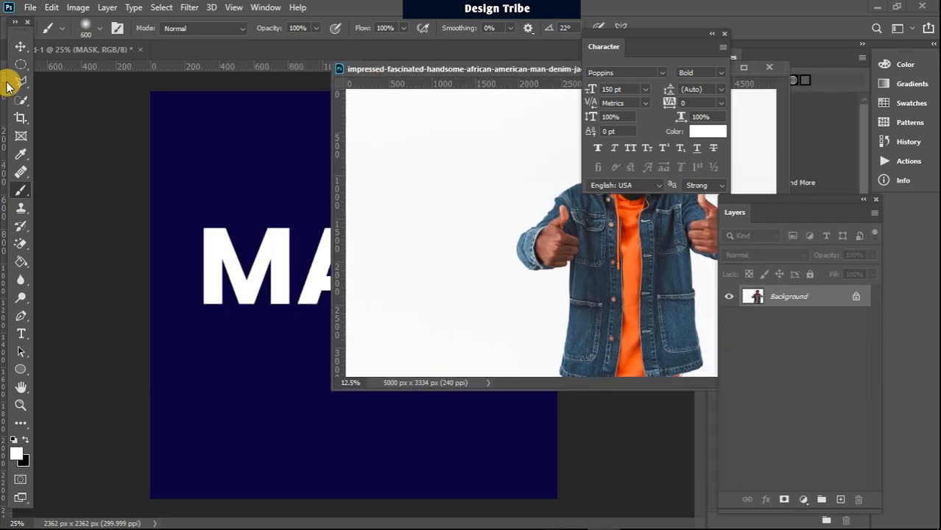
{"action": "left_click", "coordinate": [23, 48]}
{"action": "left_click_drag", "start_coordinate": [523, 166], "coordinate": [254, 365]}
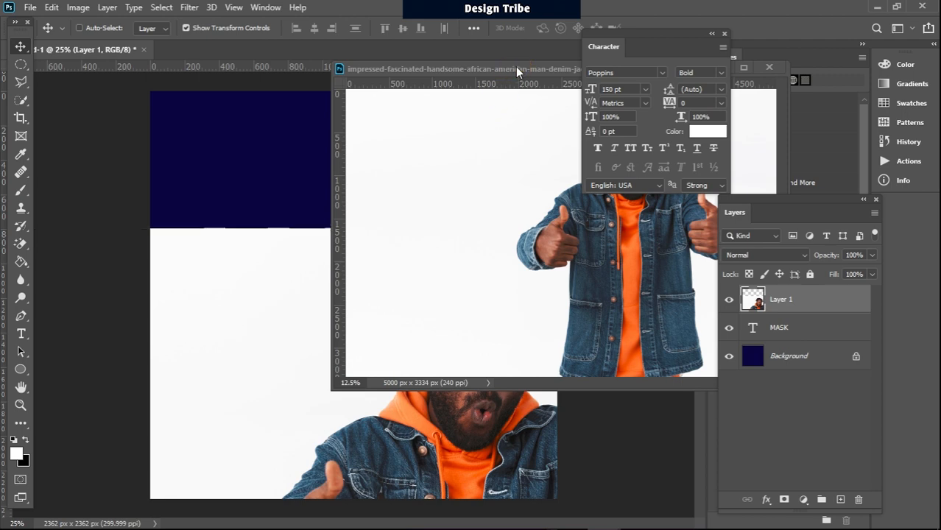
{"action": "left_click", "coordinate": [398, 70]}
{"action": "left_click_drag", "start_coordinate": [452, 72], "coordinate": [140, 92]}
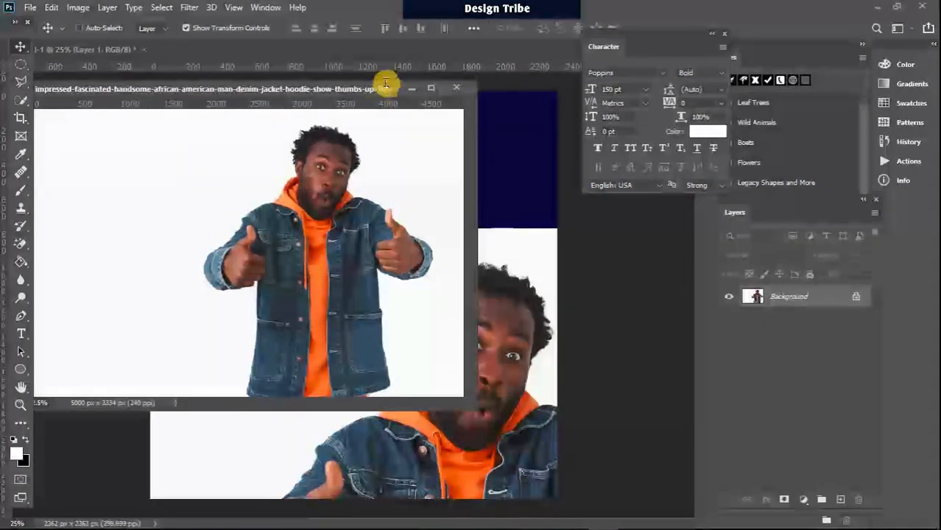
{"action": "left_click", "coordinate": [417, 89]}
{"action": "left_click_drag", "start_coordinate": [254, 330], "coordinate": [455, 260]}
{"action": "left_click_drag", "start_coordinate": [348, 288], "coordinate": [448, 281]}
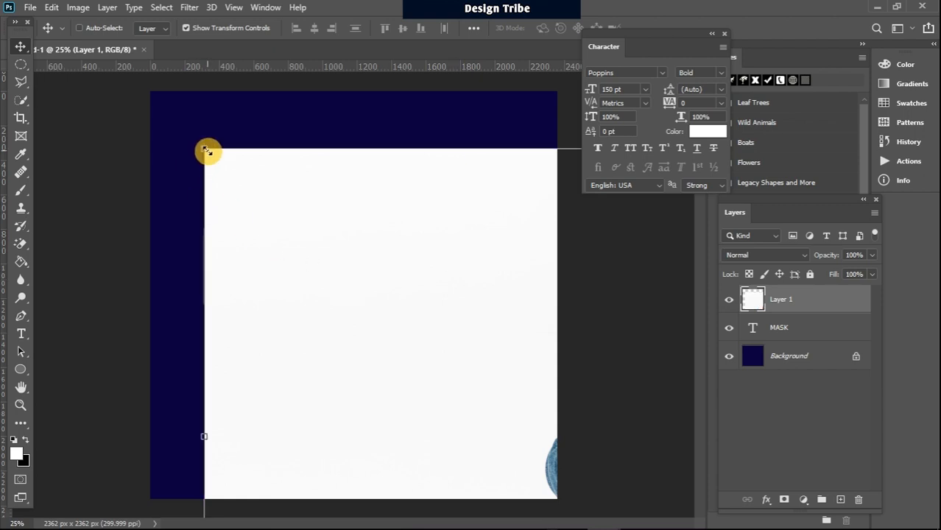
Step: Free Transform Layer 1 to about 54% and centre it over the canvas
{"action": "left_click_drag", "start_coordinate": [208, 151], "coordinate": [530, 414]}
{"action": "left_click_drag", "start_coordinate": [556, 416], "coordinate": [155, 165]}
{"action": "left_click_drag", "start_coordinate": [487, 290], "coordinate": [418, 245]}
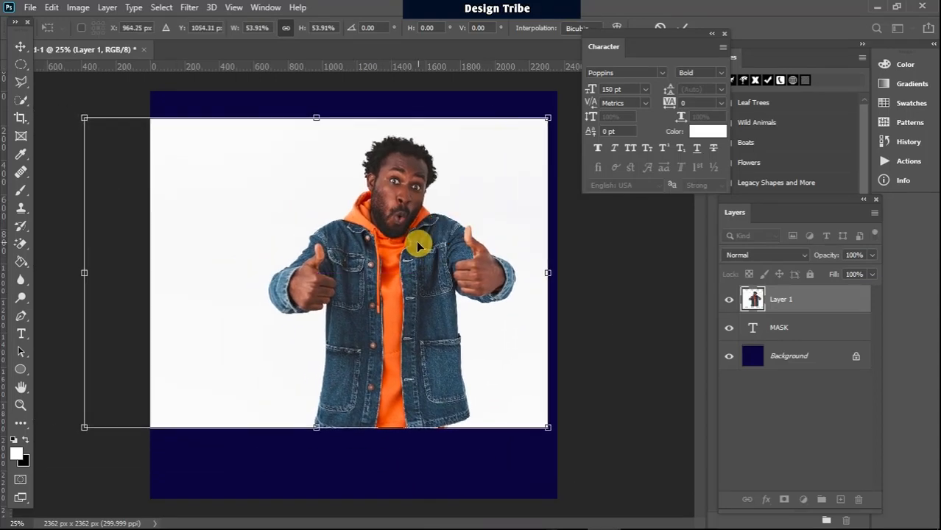
{"action": "key", "text": "Return"}
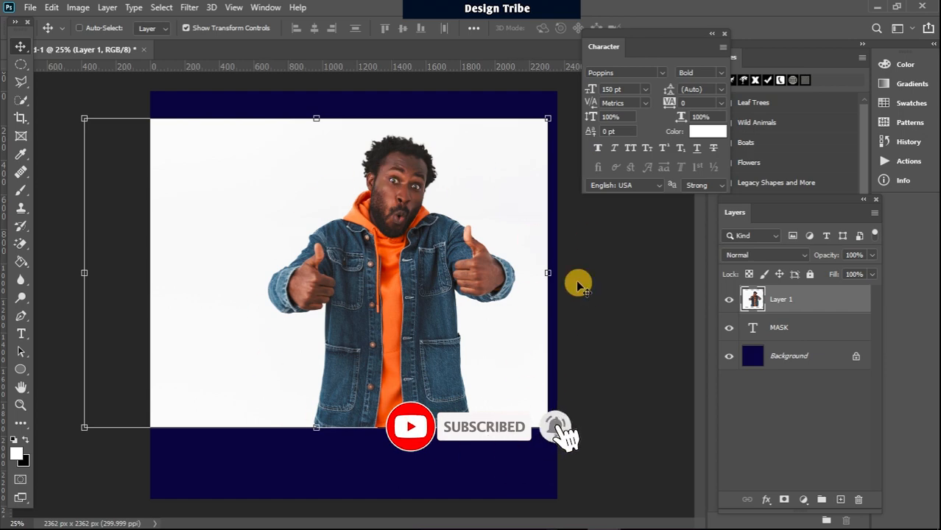
Step: Select the man with Select > Subject and copy him to Layer 2 with Ctrl+J
{"action": "left_click", "coordinate": [162, 8]}
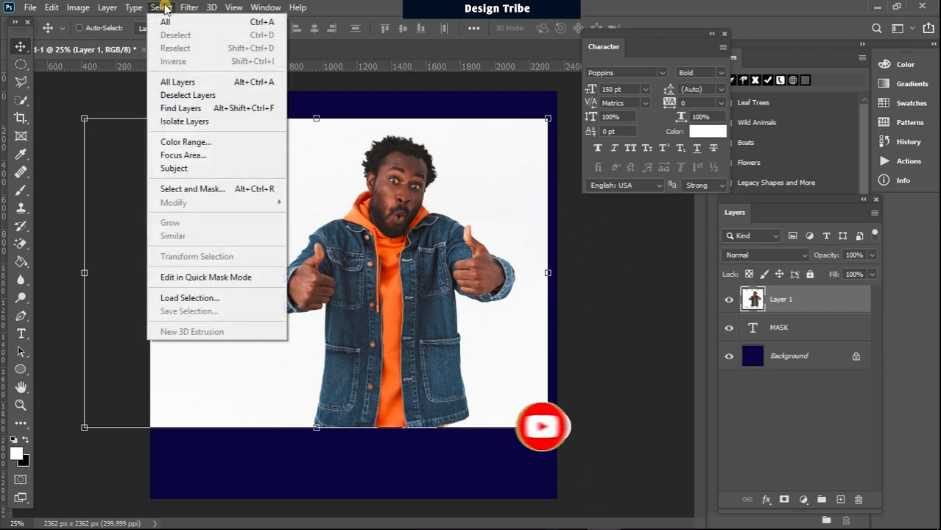
{"action": "left_click", "coordinate": [193, 168]}
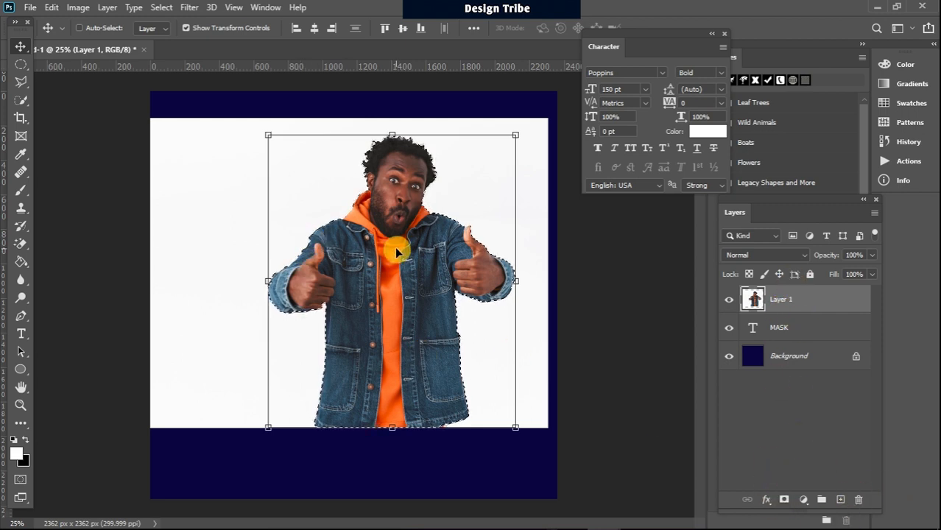
{"action": "key", "text": "ctrl+j"}
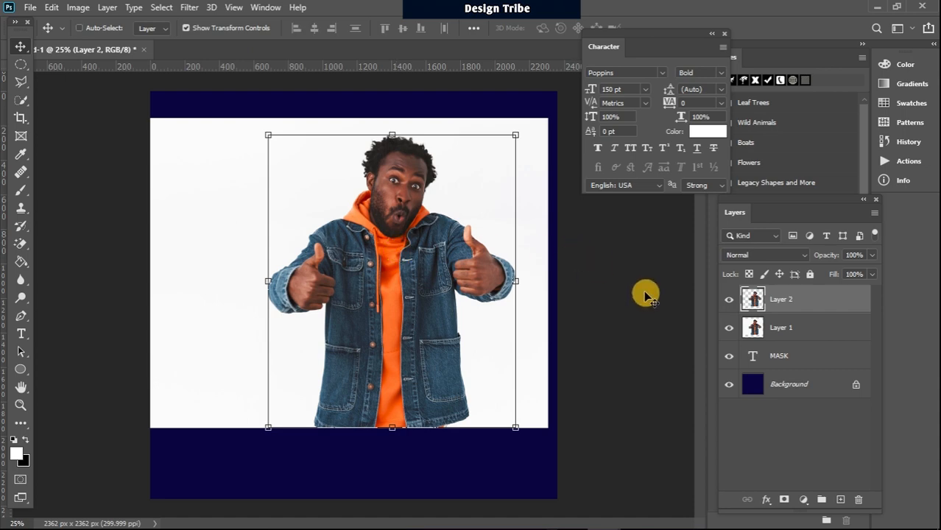
Step: Delete the cut-out Layer 2, keeping the full Layer 1 photo visible
{"action": "left_click", "coordinate": [729, 328]}
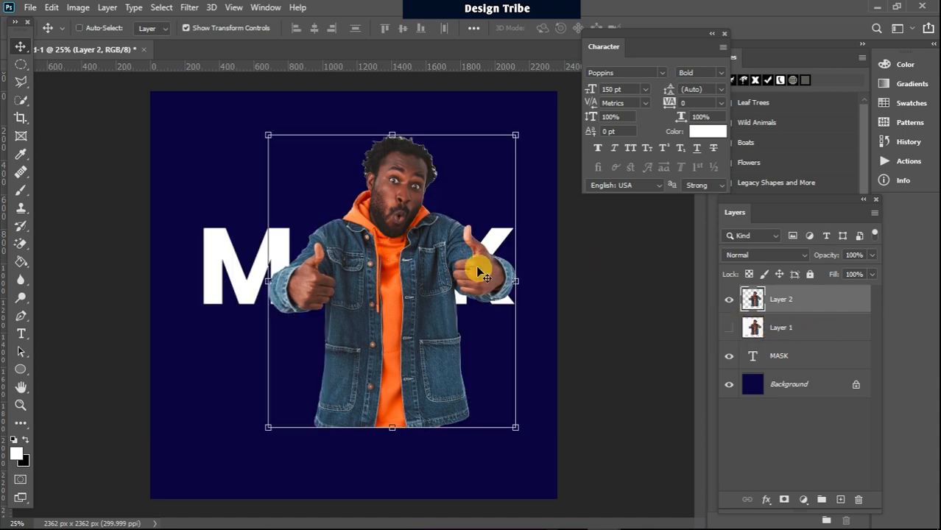
{"action": "left_click", "coordinate": [21, 64]}
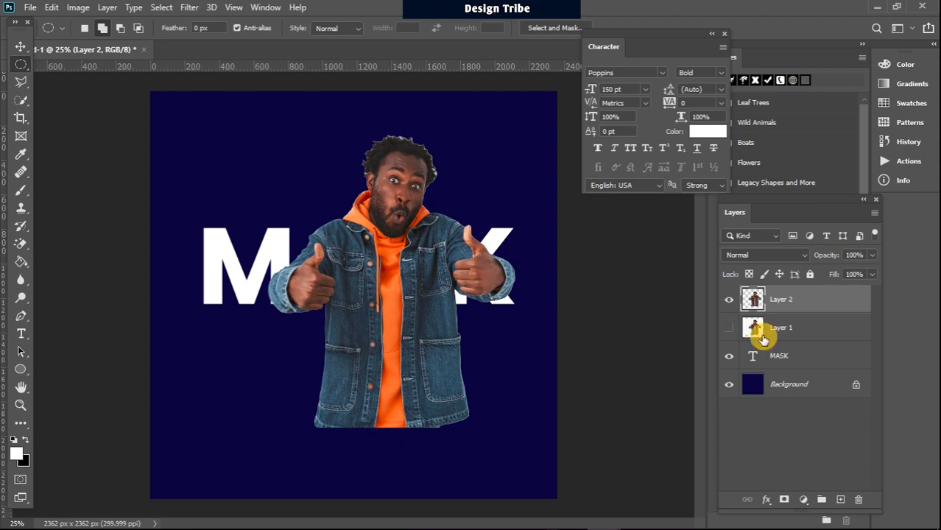
{"action": "left_click", "coordinate": [729, 329]}
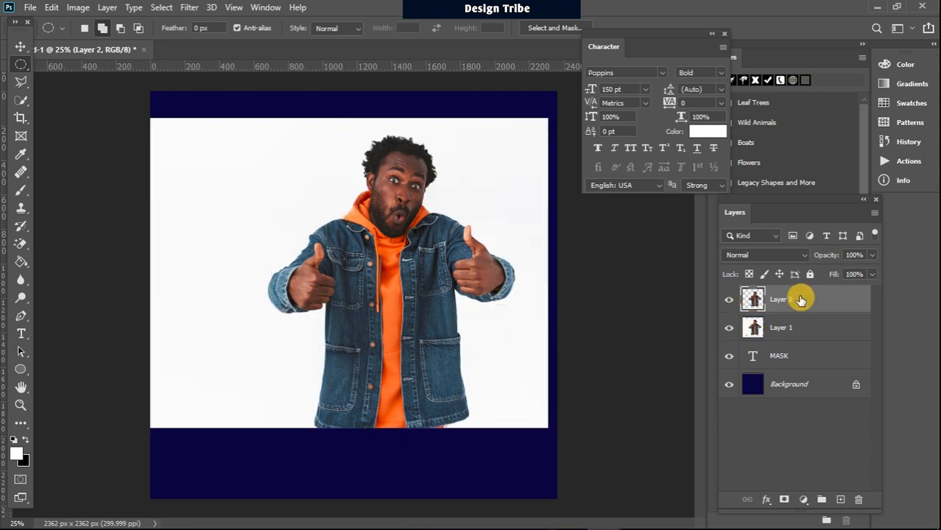
{"action": "key", "text": "Delete"}
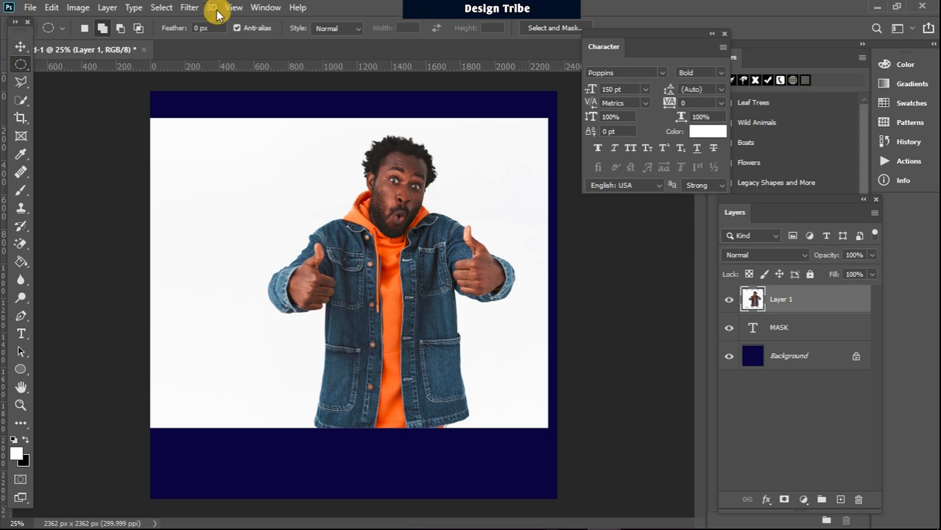
Step: Reselect the man with Select > Subject and mask Layer 1 to hide the white backdrop
{"action": "left_click", "coordinate": [165, 8]}
{"action": "left_click", "coordinate": [175, 165]}
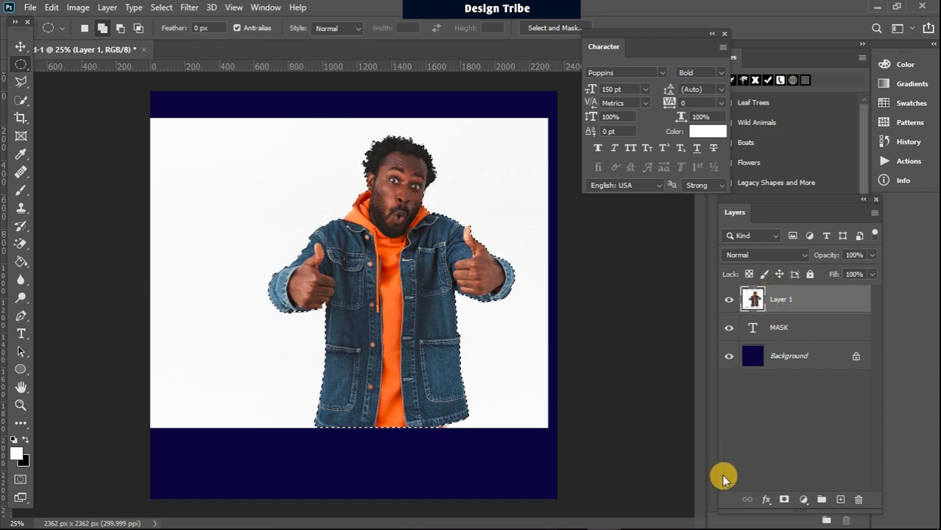
{"action": "left_click", "coordinate": [785, 501]}
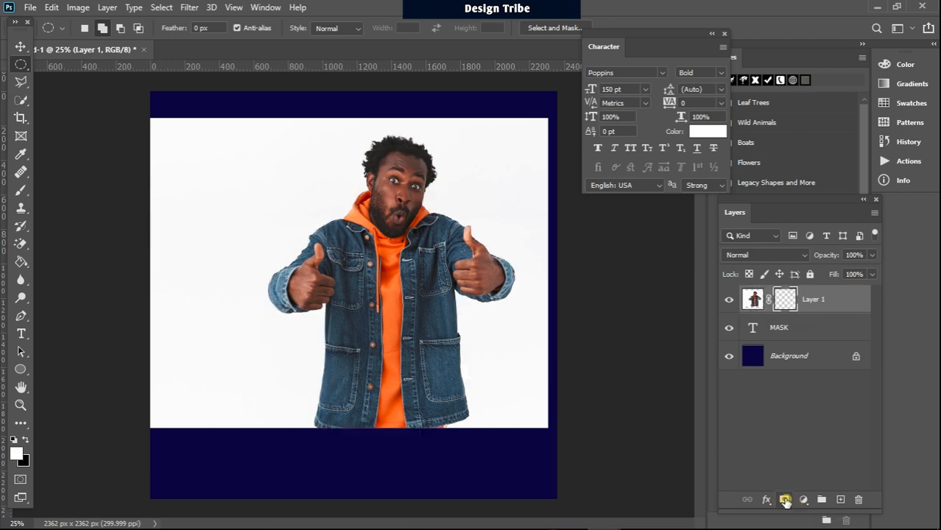
{"action": "left_click", "coordinate": [16, 47]}
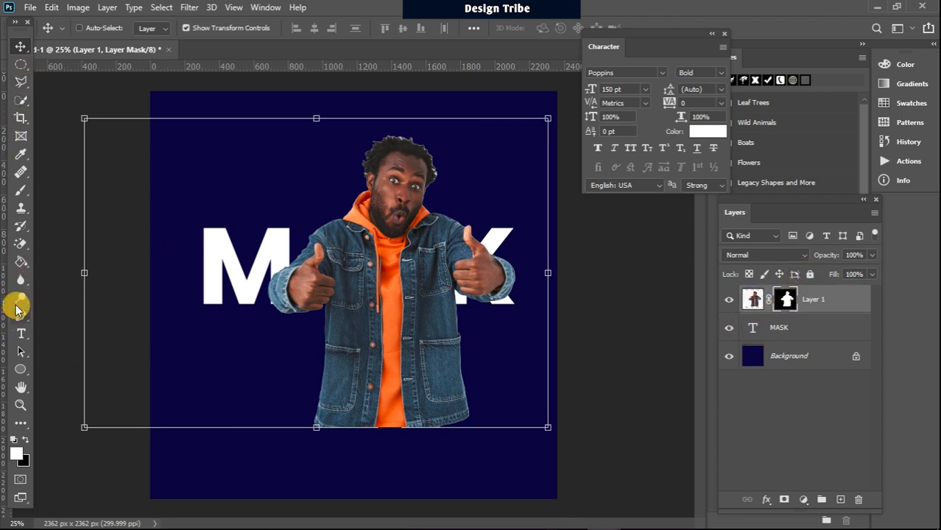
{"action": "left_click", "coordinate": [19, 190]}
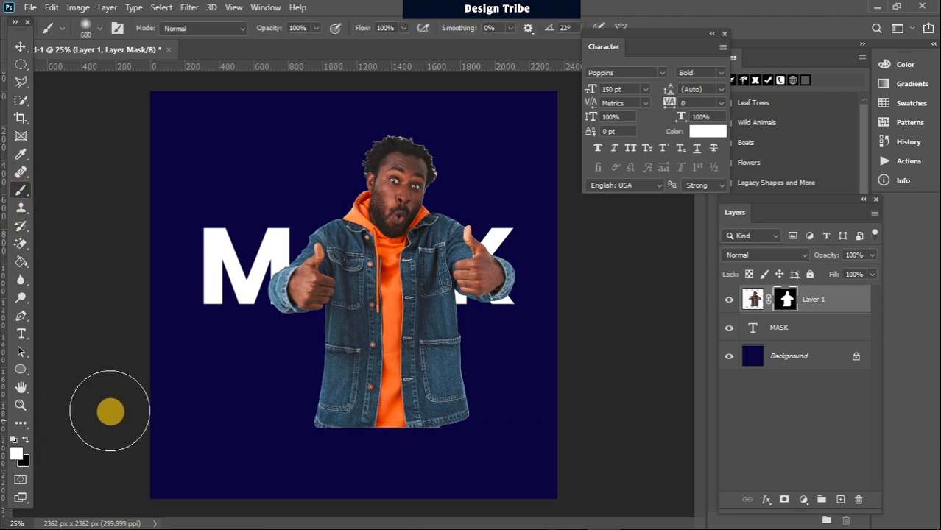
{"action": "left_click", "coordinate": [235, 382]}
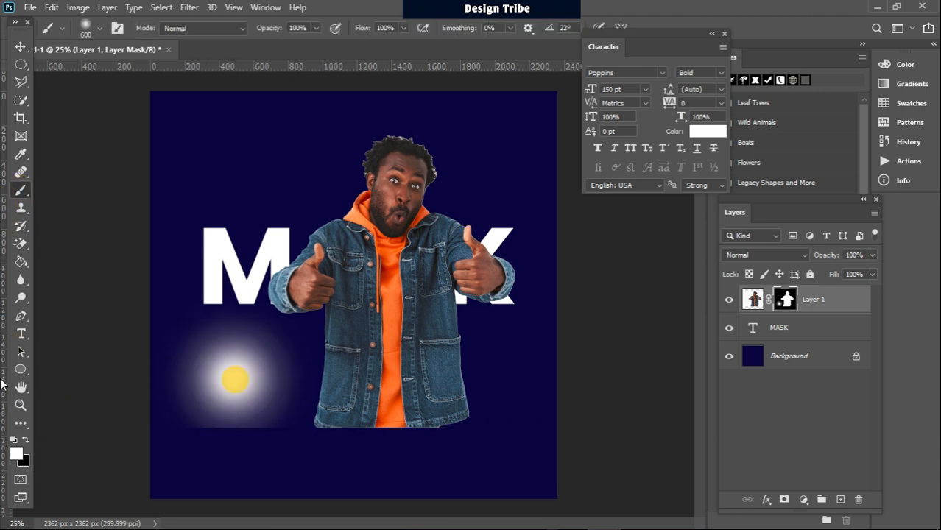
{"action": "left_click", "coordinate": [254, 140]}
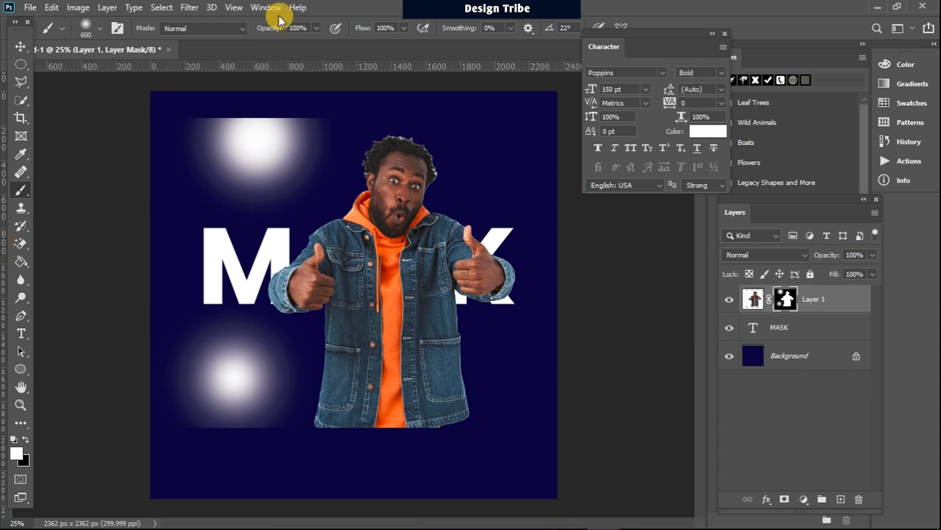
{"action": "mouse_move", "coordinate": [286, 127]}
{"action": "left_mouse_down"}
{"action": "mouse_move", "coordinate": [151, 140]}
{"action": "mouse_move", "coordinate": [45, 173]}
{"action": "mouse_move", "coordinate": [82, 209]}
{"action": "mouse_move", "coordinate": [95, 309]}
{"action": "mouse_move", "coordinate": [102, 259]}
{"action": "mouse_move", "coordinate": [141, 245]}
{"action": "mouse_move", "coordinate": [151, 461]}
{"action": "mouse_move", "coordinate": [188, 434]}
{"action": "mouse_move", "coordinate": [187, 252]}
{"action": "mouse_move", "coordinate": [210, 206]}
{"action": "mouse_move", "coordinate": [227, 249]}
{"action": "mouse_move", "coordinate": [219, 383]}
{"action": "mouse_move", "coordinate": [193, 398]}
{"action": "mouse_move", "coordinate": [211, 357]}
{"action": "mouse_move", "coordinate": [214, 463]}
{"action": "mouse_move", "coordinate": [93, 445]}
{"action": "mouse_move", "coordinate": [100, 343]}
{"action": "mouse_move", "coordinate": [255, 337]}
{"action": "mouse_move", "coordinate": [159, 294]}
{"action": "left_mouse_up"}
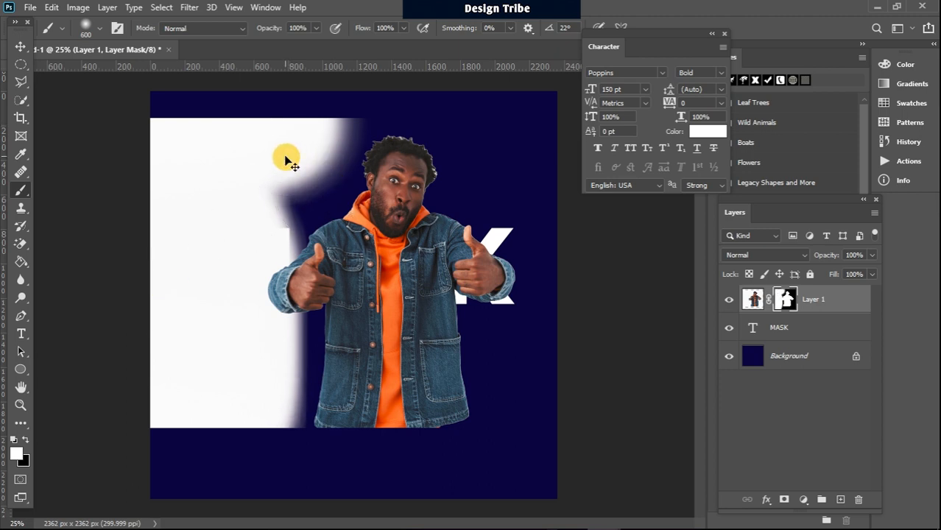
{"action": "key", "text": "ctrl+z"}
{"action": "key", "text": "ctrl+z"}
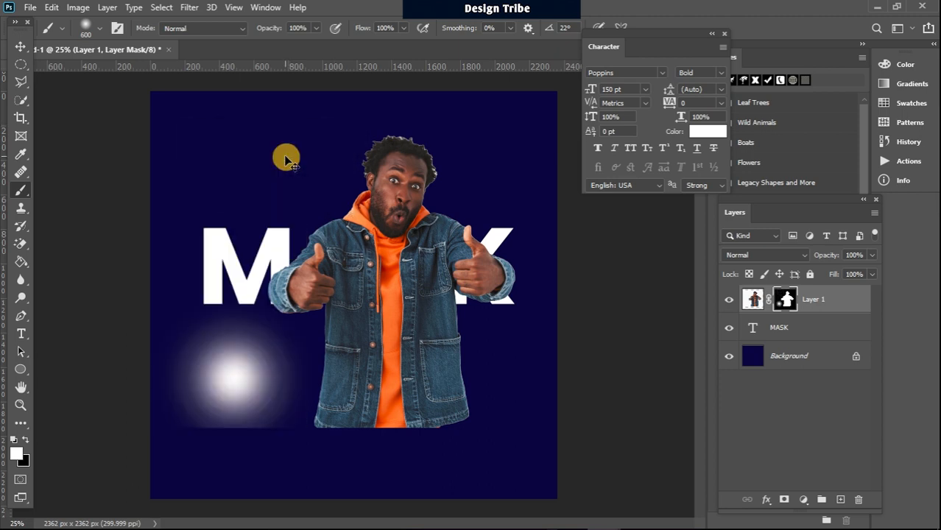
{"action": "key", "text": "ctrl+z"}
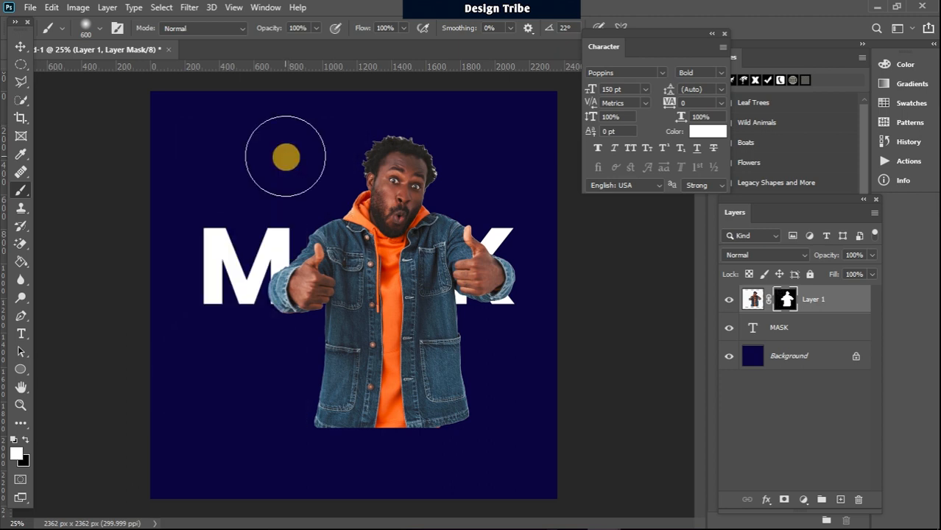
{"action": "left_click", "coordinate": [22, 50]}
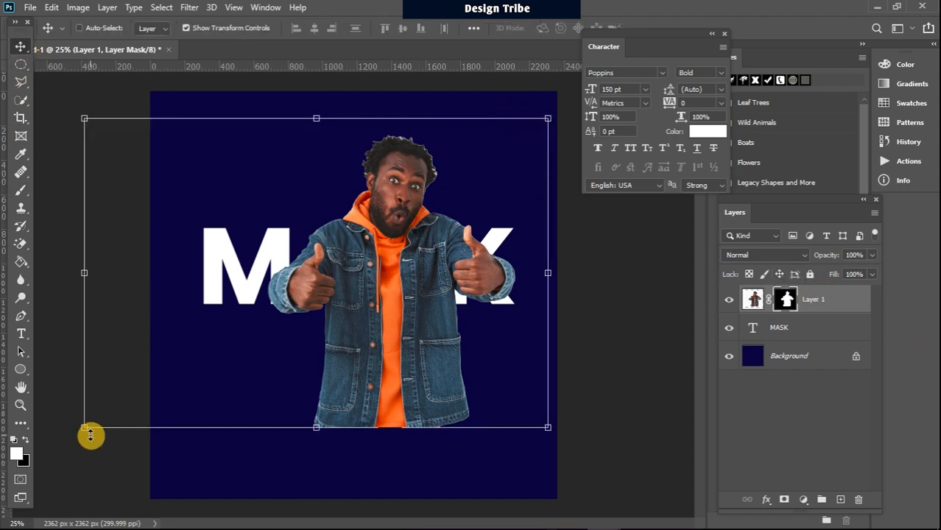
Step: Scale the cut-out man on Layer 1 to about 125%, shift him left and down, and commit
{"action": "left_click_drag", "start_coordinate": [87, 428], "coordinate": [4, 488]}
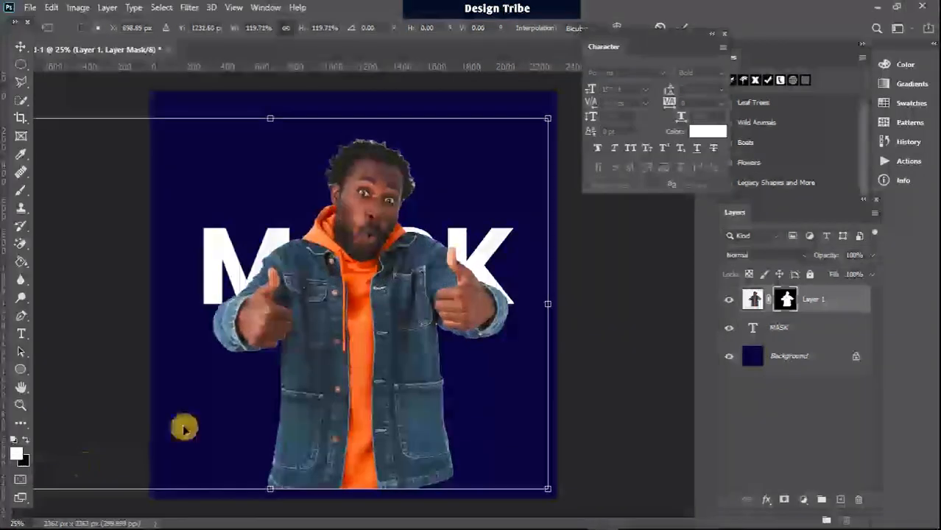
{"action": "left_click_drag", "start_coordinate": [396, 291], "coordinate": [384, 301]}
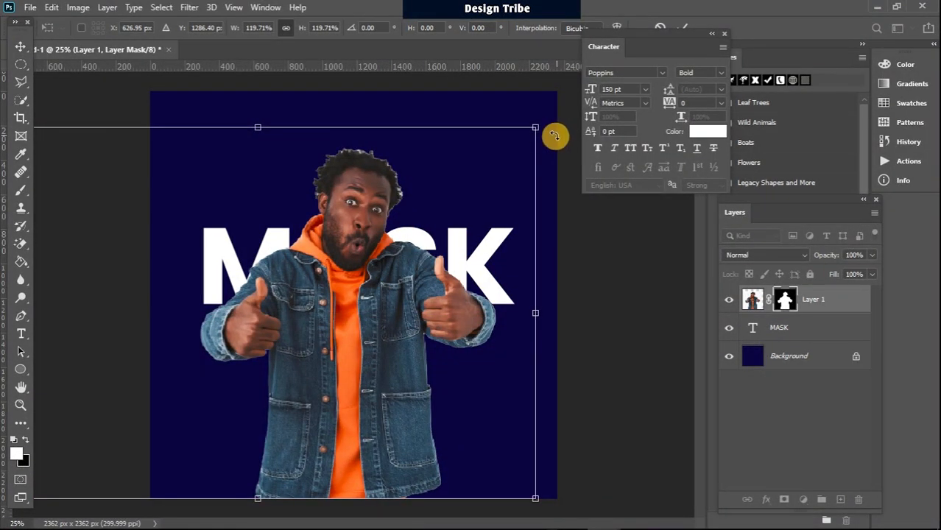
{"action": "left_click_drag", "start_coordinate": [538, 129], "coordinate": [556, 111]}
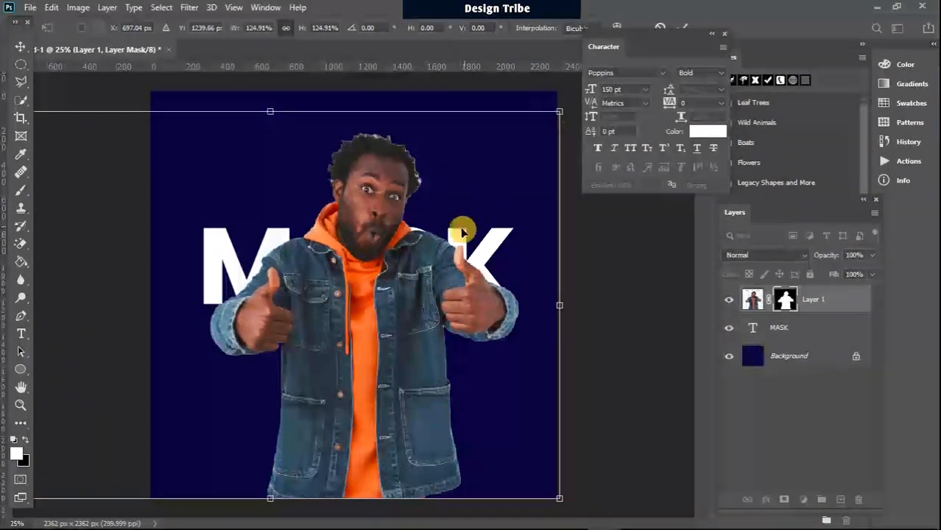
{"action": "left_click_drag", "start_coordinate": [436, 262], "coordinate": [397, 263]}
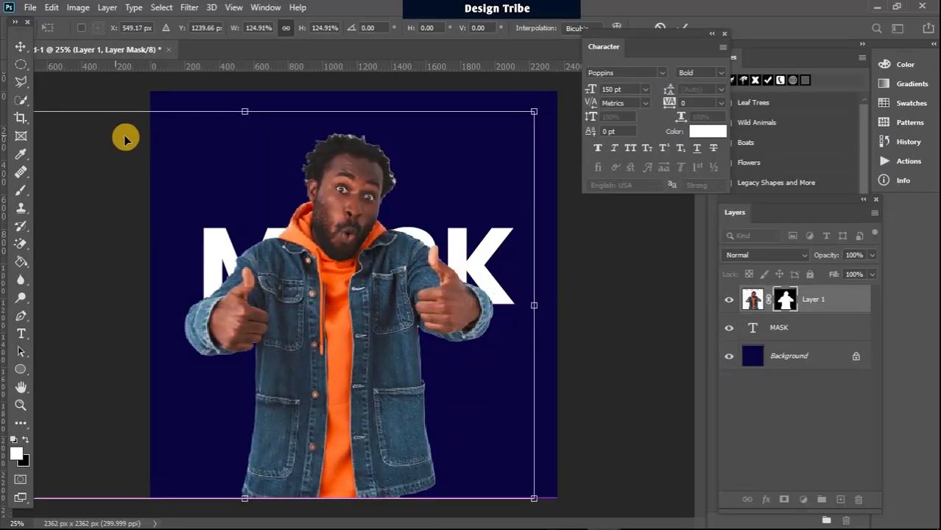
{"action": "left_click", "coordinate": [20, 68]}
{"action": "left_click", "coordinate": [20, 46]}
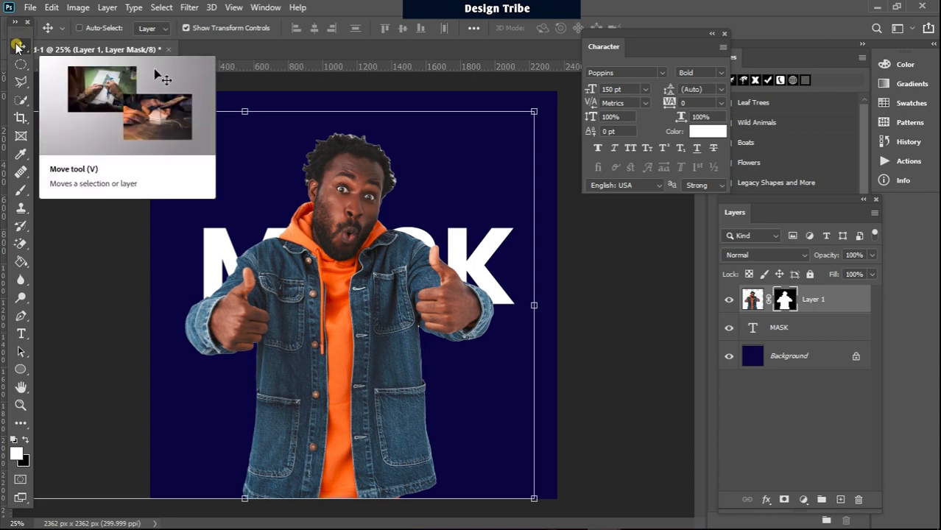
Step: With the Background layer targeted, sample the hoodie orange #ce4d1d as the foreground colour
{"action": "left_click", "coordinate": [839, 360]}
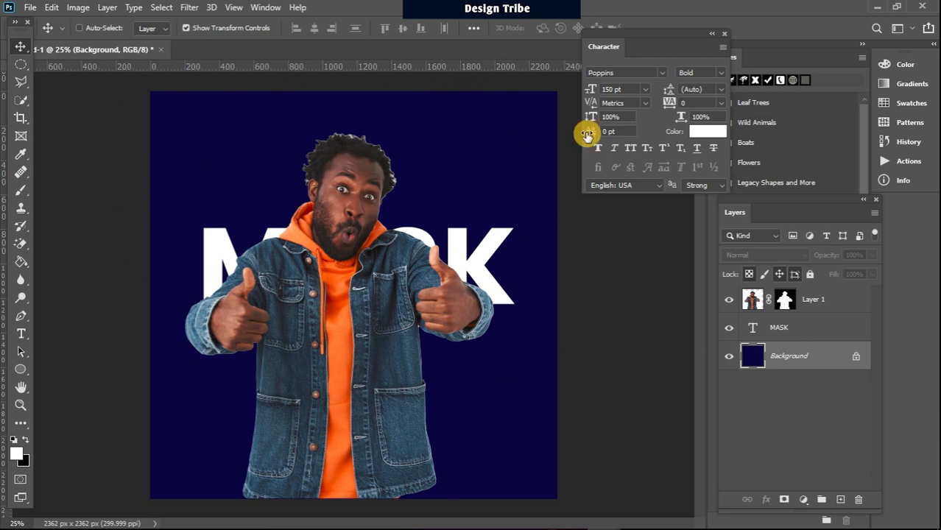
{"action": "left_click", "coordinate": [16, 453]}
{"action": "left_click", "coordinate": [339, 310]}
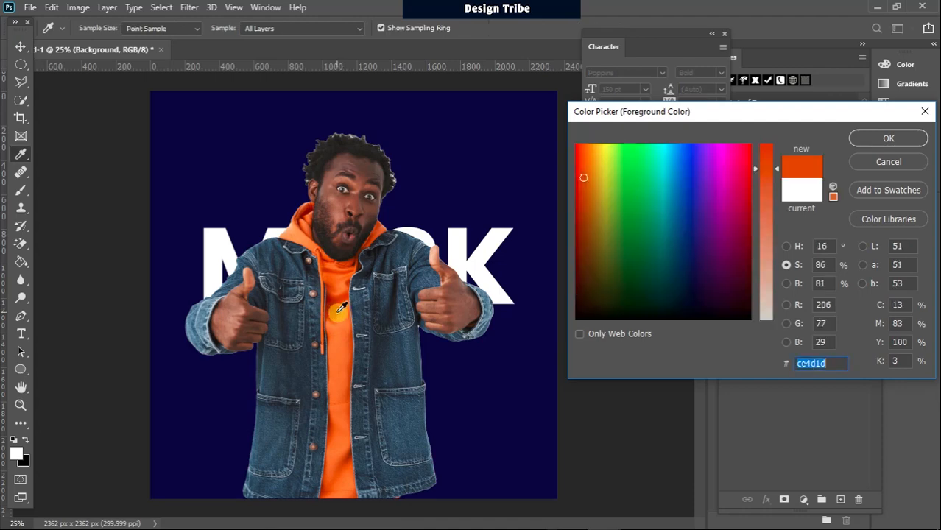
{"action": "left_click", "coordinate": [862, 135]}
{"action": "key", "text": "v"}
{"action": "left_click", "coordinate": [858, 361]}
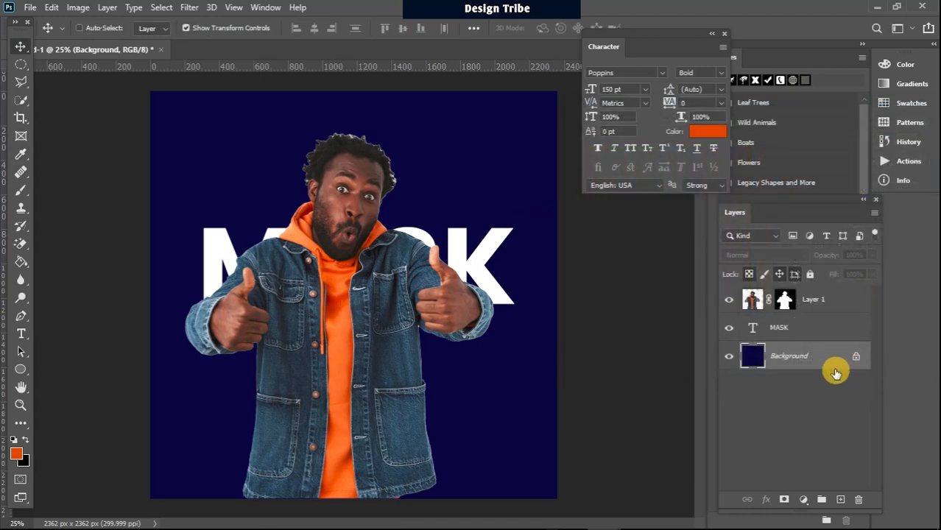
Step: Add Layer 2 filled with the orange over the navy Background, then an empty Layer 3 above
{"action": "left_click", "coordinate": [841, 500]}
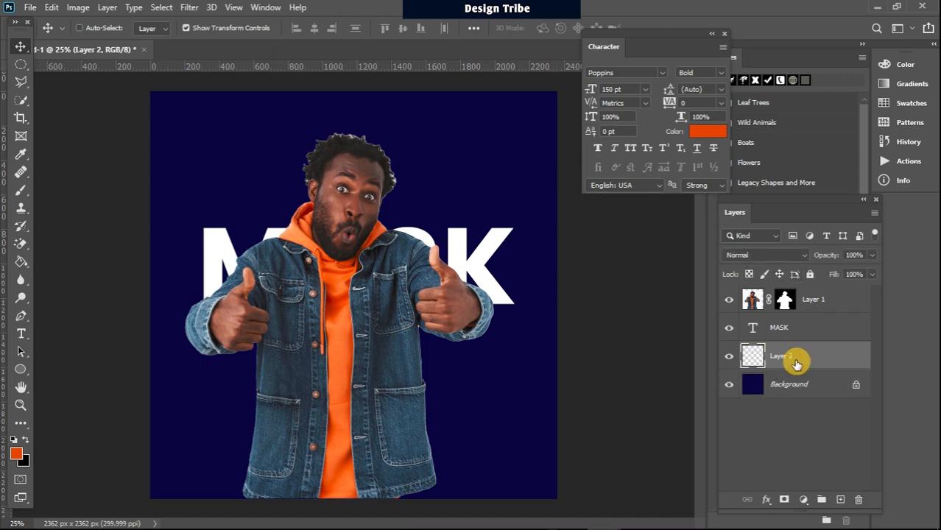
{"action": "key", "text": "alt+BackSpace"}
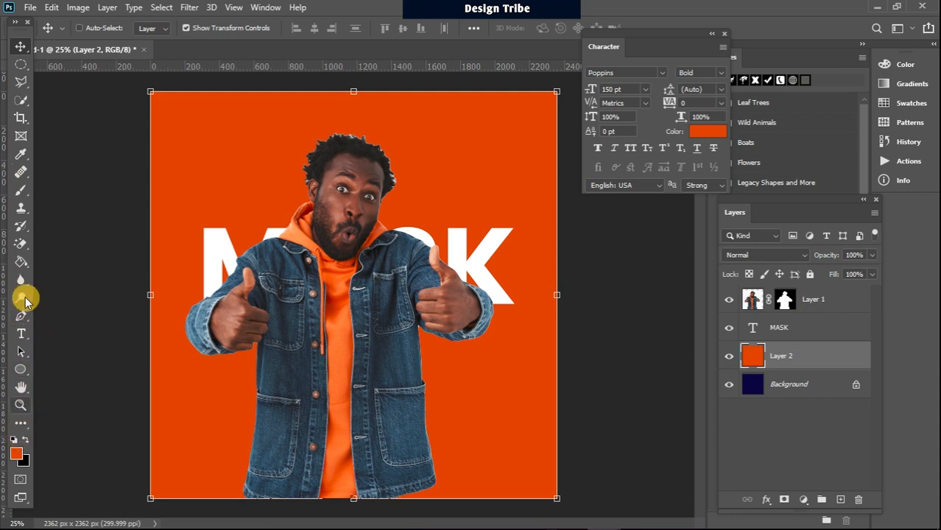
{"action": "left_click", "coordinate": [23, 191]}
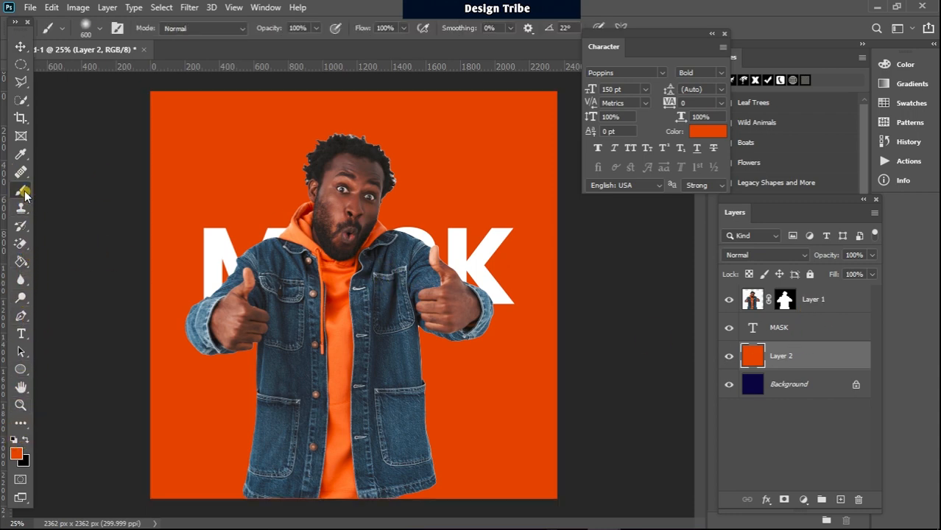
{"action": "left_click", "coordinate": [840, 500]}
{"action": "left_click", "coordinate": [86, 443]}
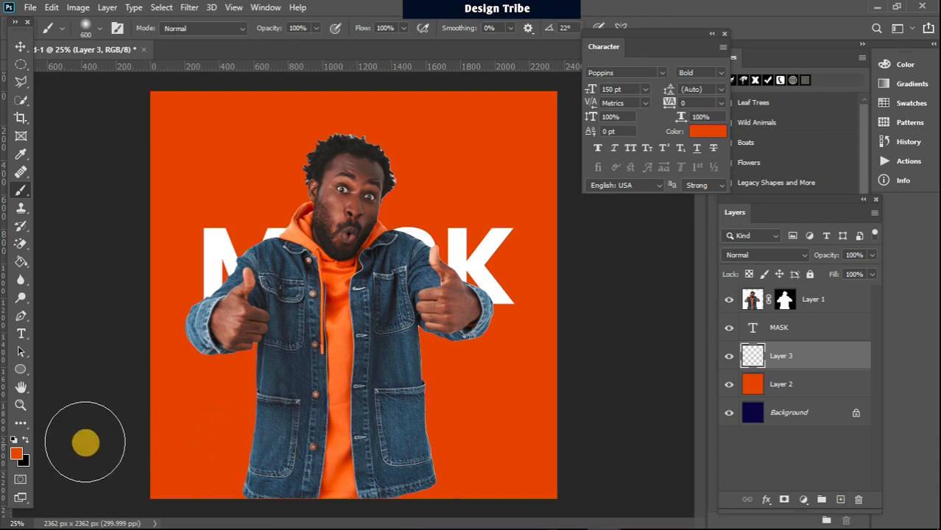
Step: Set the foreground to a pale peach #f1b692 sampled from the hoodie with reduced saturation
{"action": "left_click", "coordinate": [24, 457]}
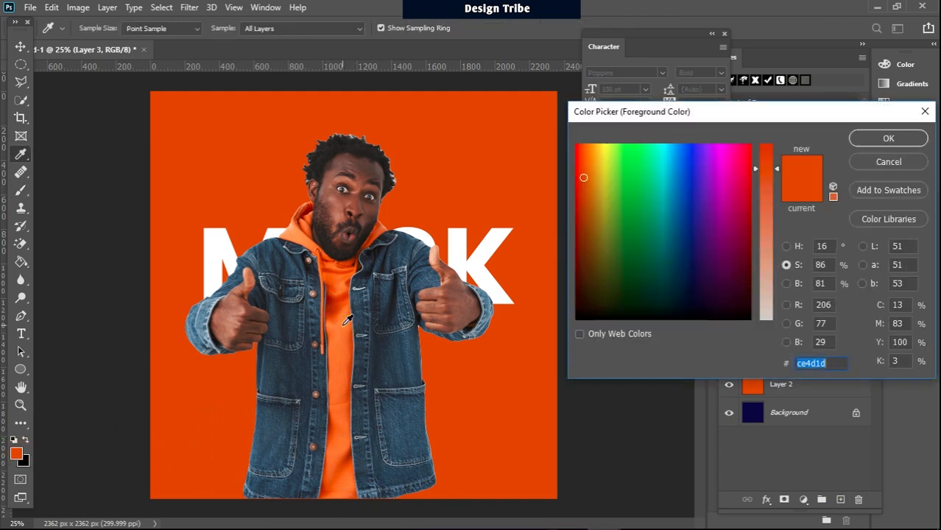
{"action": "left_click", "coordinate": [345, 322]}
{"action": "left_click_drag", "start_coordinate": [779, 219], "coordinate": [774, 243]}
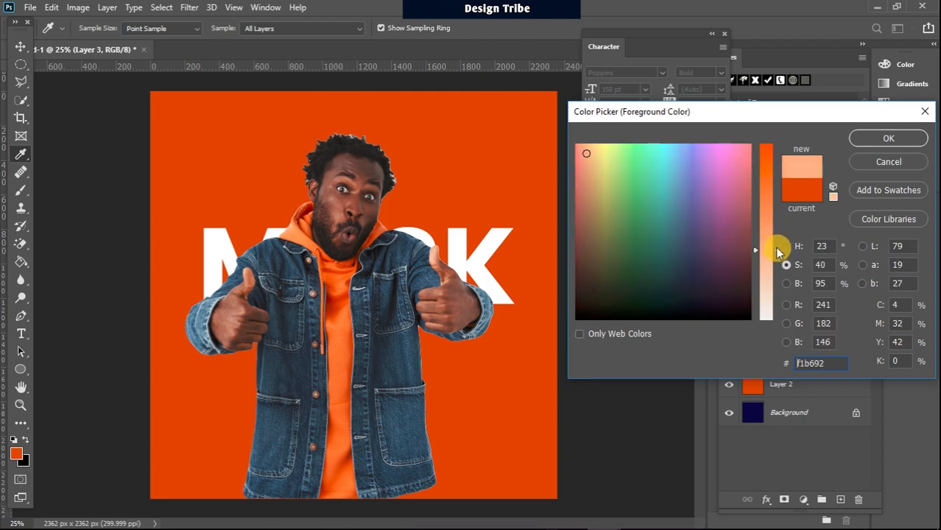
{"action": "left_click", "coordinate": [887, 138]}
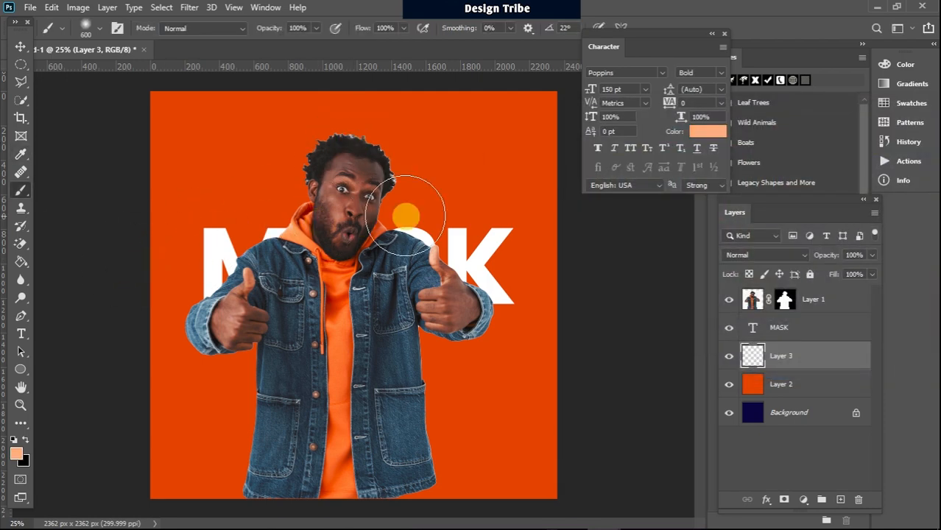
Step: Enlarge the brush to 2400 px and bring up its size and hardness settings
{"action": "key", "text": "bracketright"}
{"action": "key", "text": "bracketright"}
{"action": "key", "text": "bracketright"}
{"action": "key", "text": "bracketright"}
{"action": "key", "text": "bracketright"}
{"action": "key", "text": "bracketright"}
{"action": "key", "text": "bracketright"}
{"action": "key", "text": "bracketright"}
{"action": "key", "text": "bracketright"}
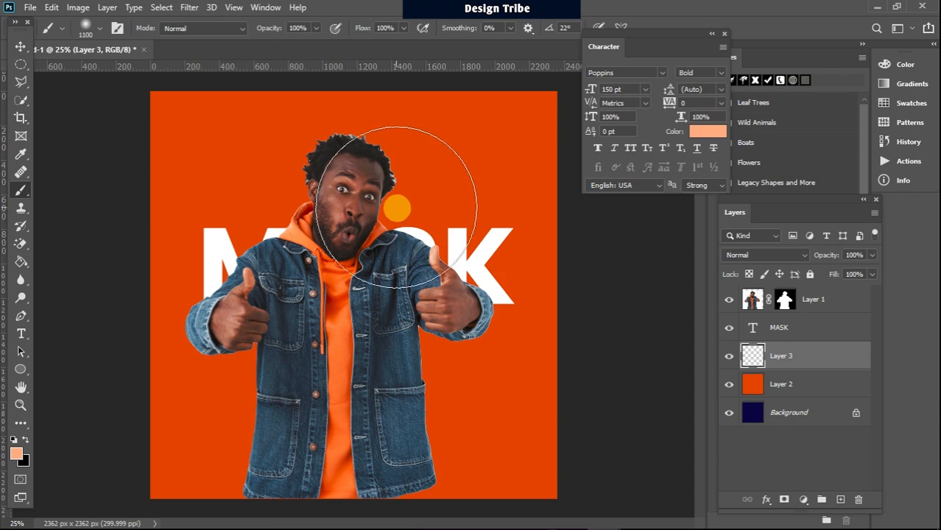
{"action": "key", "text": "bracketright"}
{"action": "key", "text": "bracketright"}
{"action": "key", "text": "bracketright"}
{"action": "key", "text": "bracketright"}
{"action": "key", "text": "bracketright"}
{"action": "key", "text": "bracketright"}
{"action": "key", "text": "bracketright"}
{"action": "key", "text": "bracketright"}
{"action": "key", "text": "bracketright"}
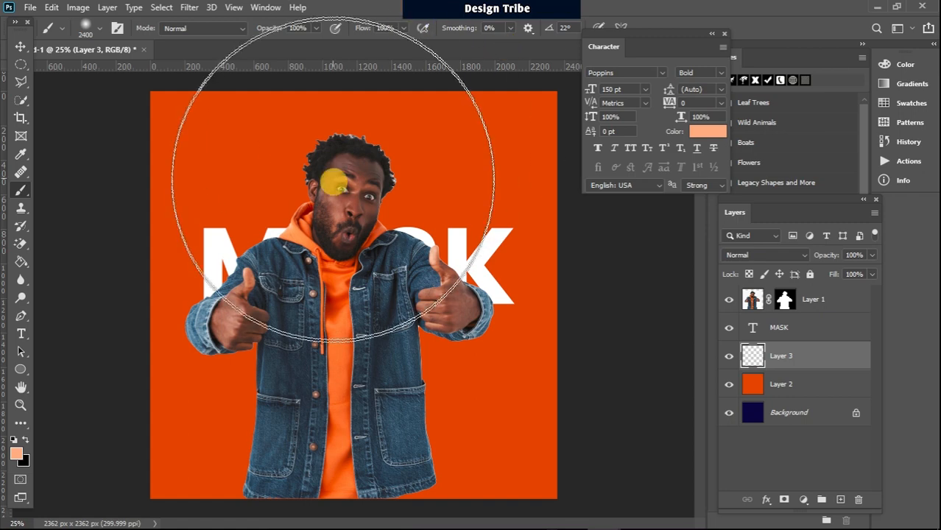
{"action": "right_click", "coordinate": [363, 217]}
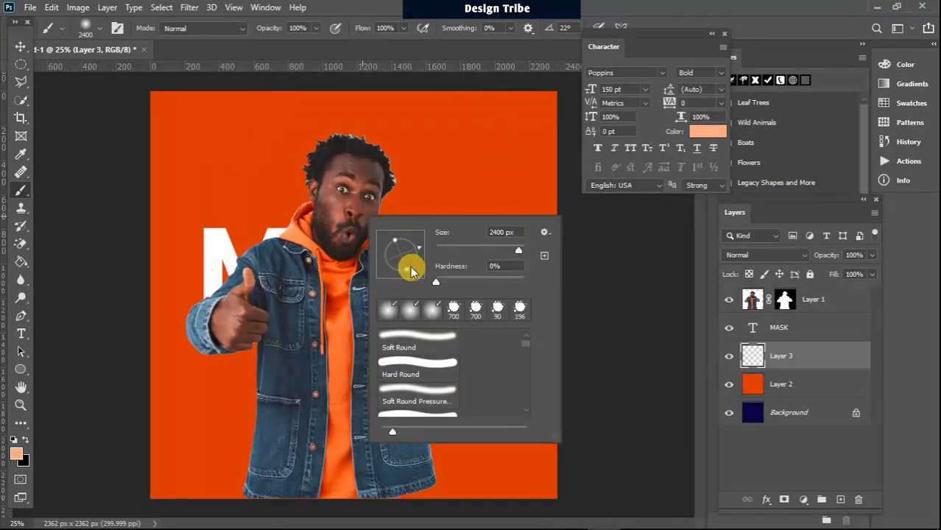
Step: Set brush hardness to 0% and dab a soft peach glow at the canvas centre behind the man
{"action": "left_click", "coordinate": [427, 281]}
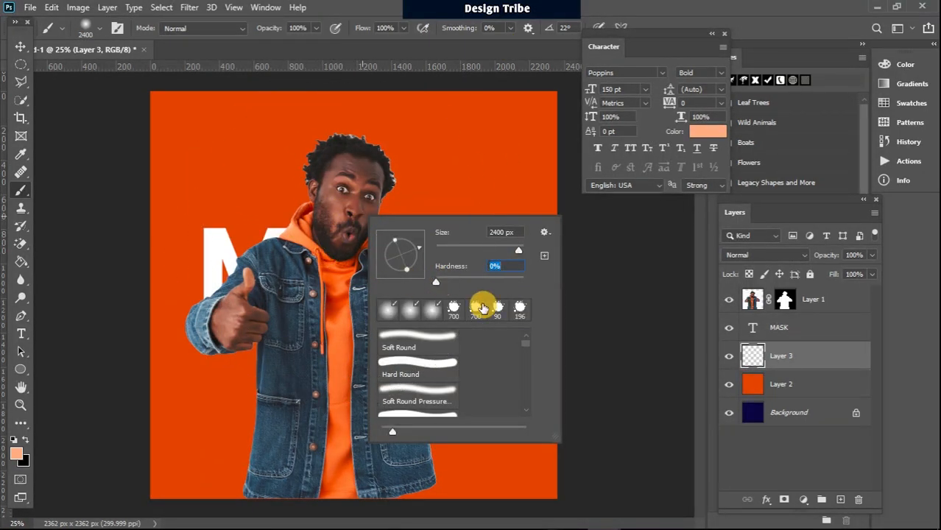
{"action": "left_click", "coordinate": [343, 213]}
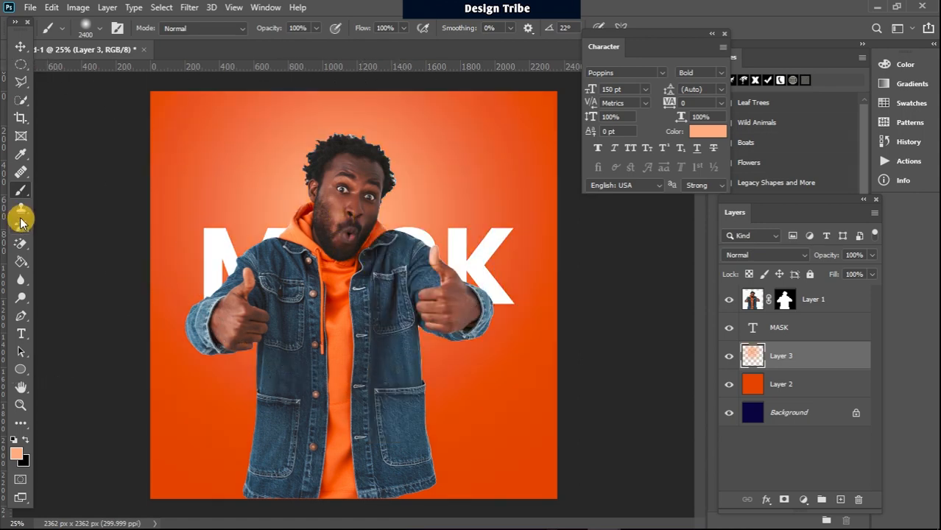
{"action": "left_click", "coordinate": [391, 213]}
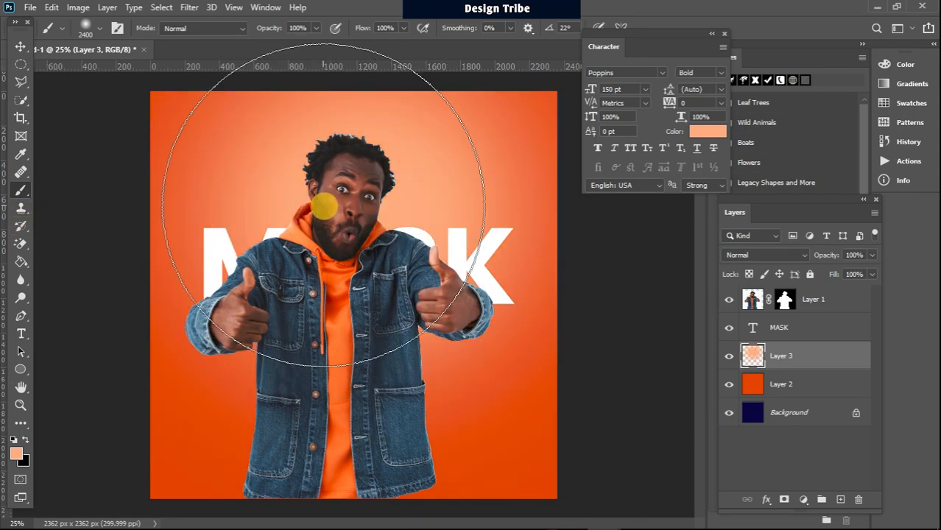
{"action": "left_click", "coordinate": [335, 207]}
{"action": "left_click", "coordinate": [367, 206]}
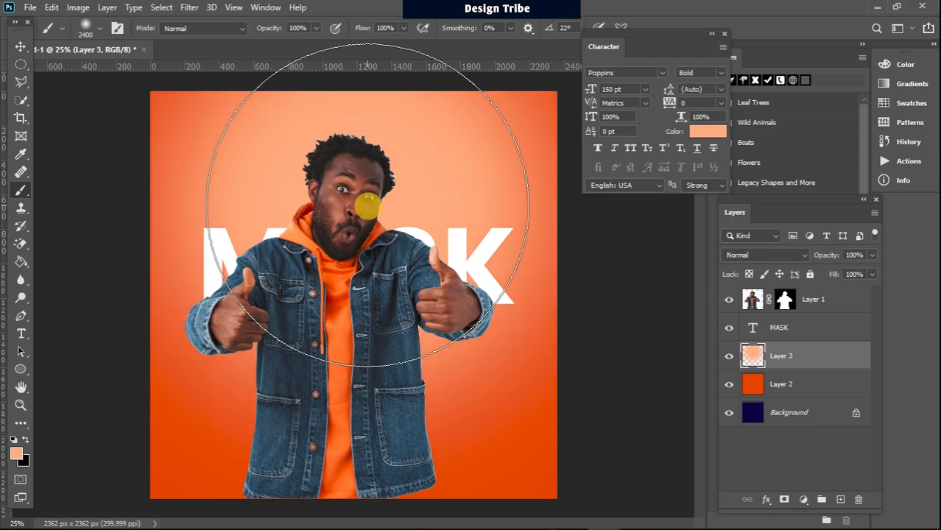
{"action": "left_click", "coordinate": [356, 102]}
{"action": "left_click", "coordinate": [346, 211]}
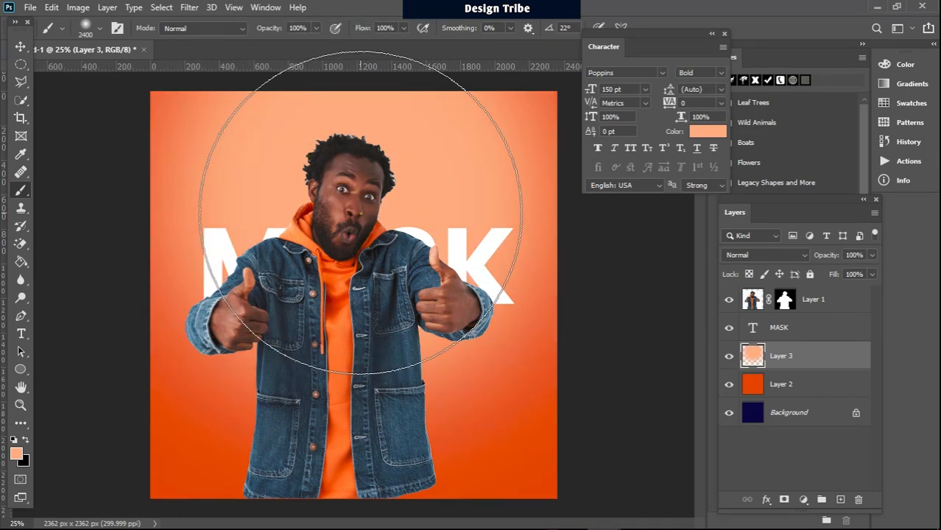
Step: Add more soft dabs to brighten the glow behind the man's head, then shrink the brush
{"action": "left_click", "coordinate": [361, 210]}
{"action": "left_click", "coordinate": [369, 235]}
{"action": "left_click", "coordinate": [347, 187]}
{"action": "left_click", "coordinate": [362, 222]}
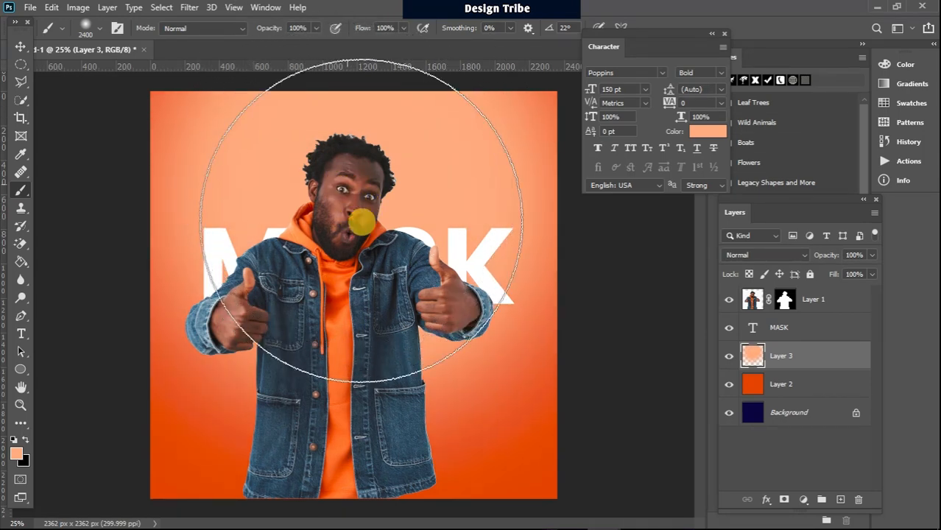
{"action": "left_click", "coordinate": [354, 189]}
{"action": "left_click", "coordinate": [358, 167]}
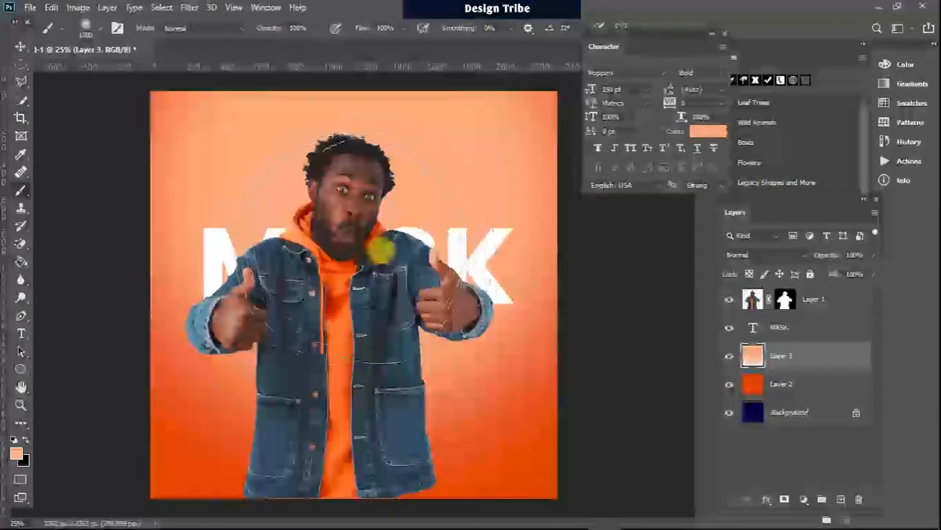
{"action": "key", "text": "bracketleft"}
{"action": "key", "text": "bracketleft"}
{"action": "key", "text": "bracketleft"}
{"action": "key", "text": "bracketleft"}
{"action": "key", "text": "bracketleft"}
{"action": "key", "text": "bracketleft"}
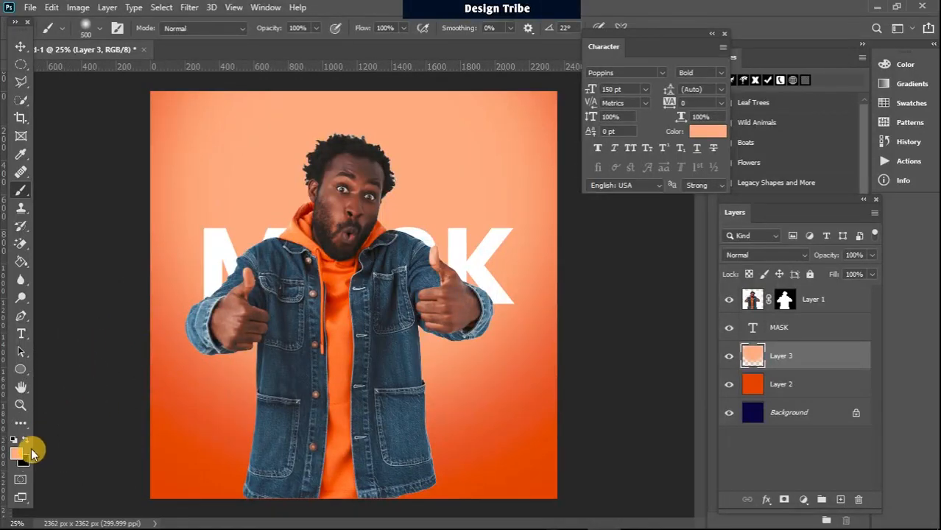
Step: Change to a paler peach #f1d4c3 (about 19% saturation), shrink the brush, and paint a halo around the head
{"action": "left_click", "coordinate": [17, 454]}
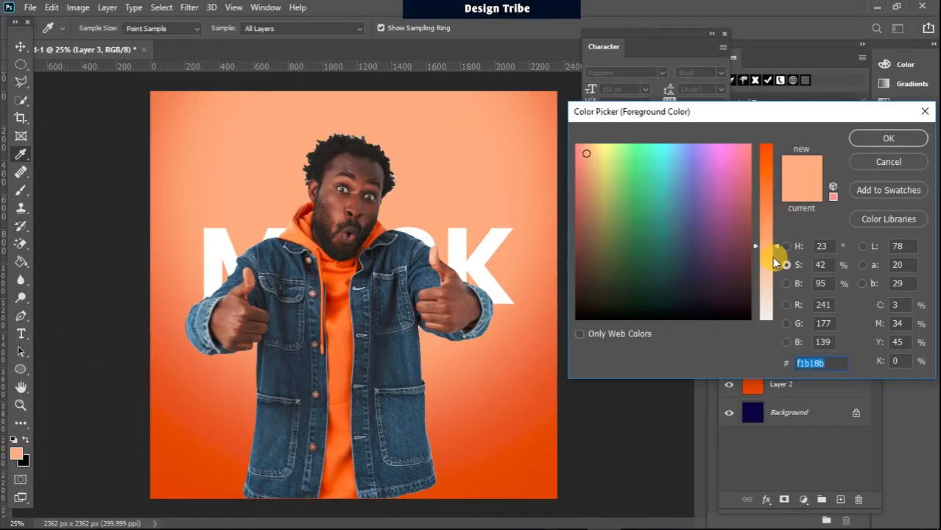
{"action": "left_click_drag", "start_coordinate": [774, 250], "coordinate": [772, 300]}
{"action": "left_click", "coordinate": [887, 139]}
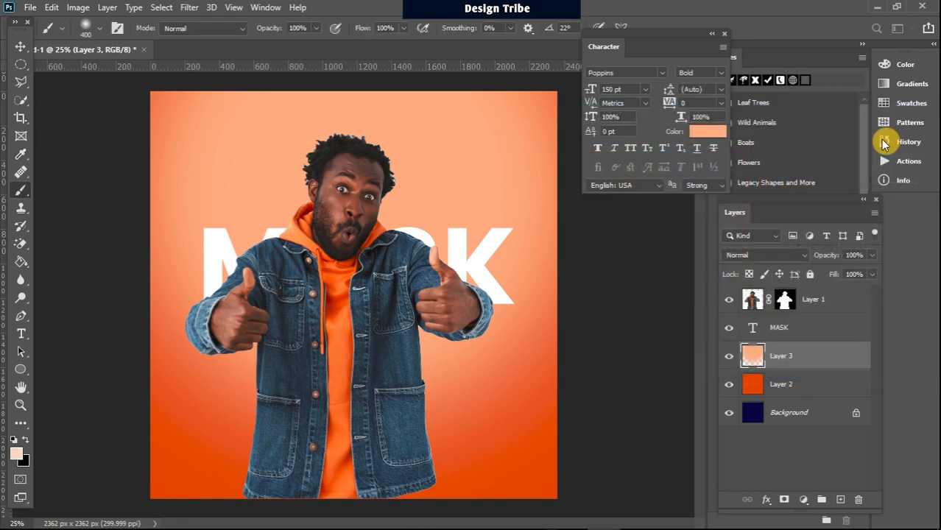
{"action": "key", "text": "bracketleft"}
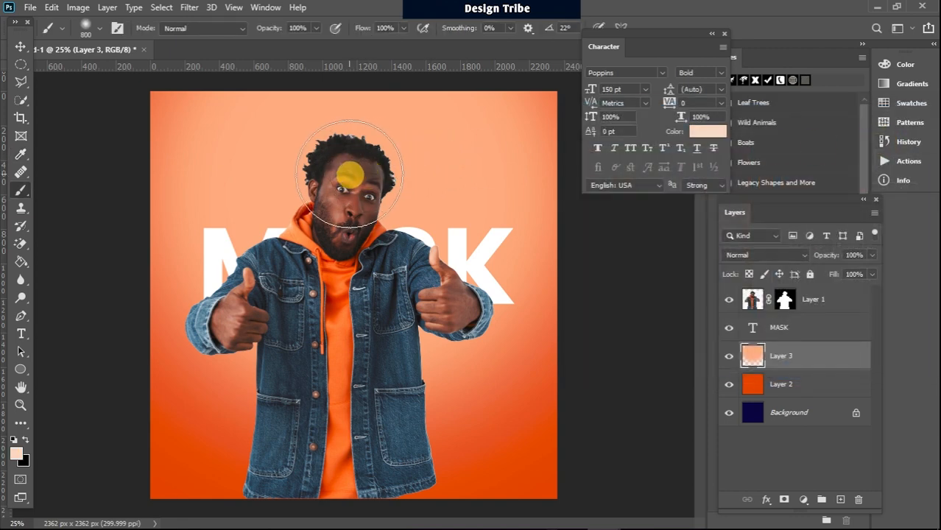
{"action": "mouse_move", "coordinate": [350, 174]}
{"action": "left_mouse_down"}
{"action": "mouse_move", "coordinate": [353, 156]}
{"action": "mouse_move", "coordinate": [330, 170]}
{"action": "mouse_move", "coordinate": [337, 197]}
{"action": "left_mouse_up"}
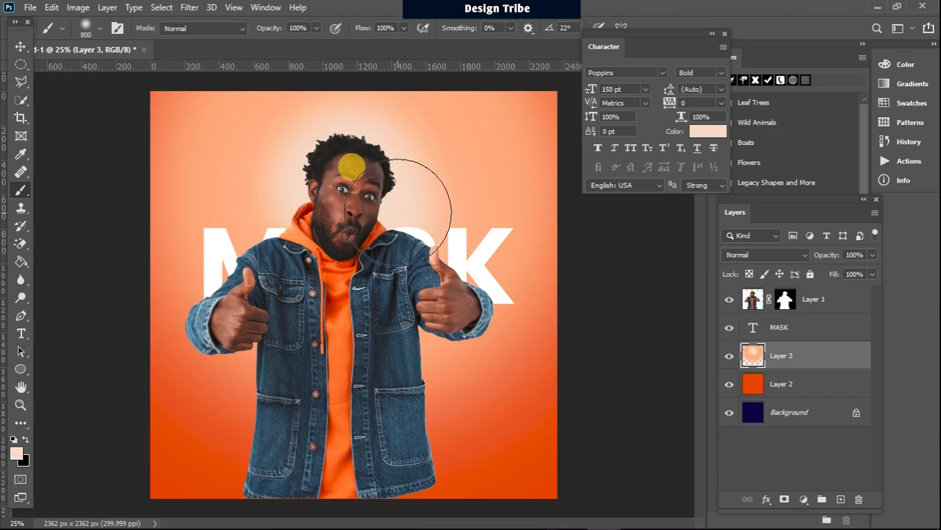
{"action": "left_click", "coordinate": [318, 186]}
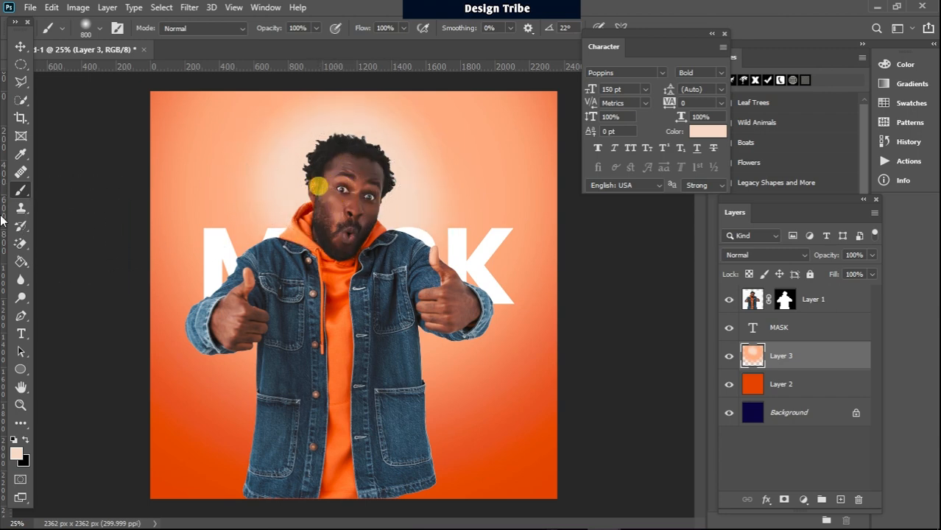
Step: Scale the MASK text to 112.7%, reposition it, and duplicate it as MASK copy
{"action": "left_click", "coordinate": [20, 47]}
{"action": "left_click", "coordinate": [20, 66]}
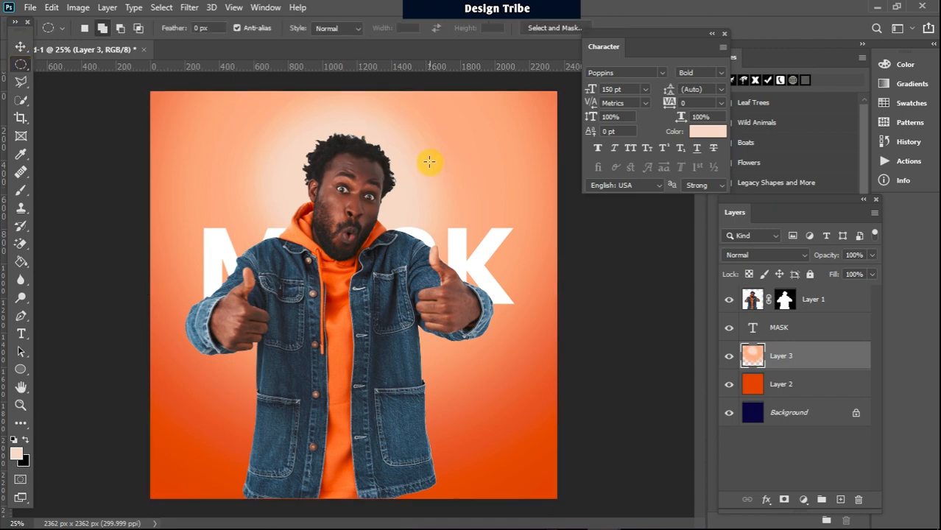
{"action": "left_click", "coordinate": [20, 46]}
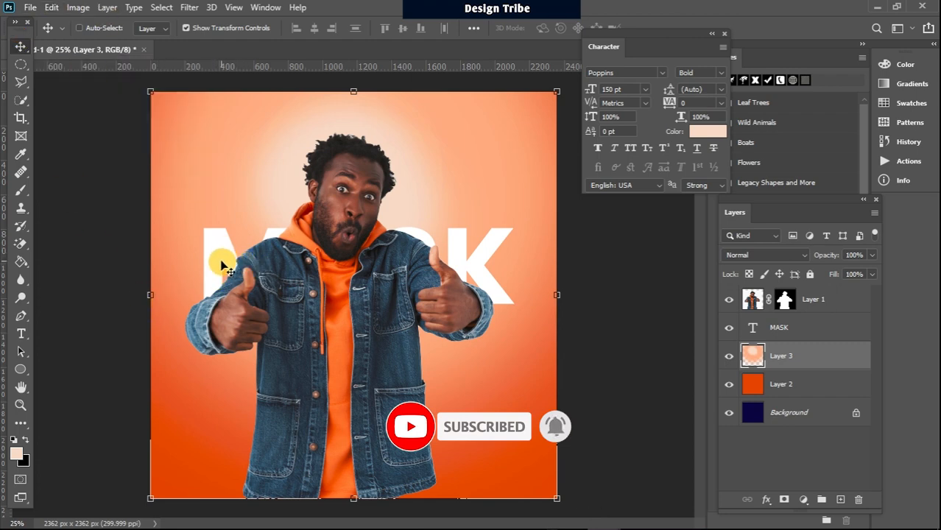
{"action": "left_click", "coordinate": [815, 329]}
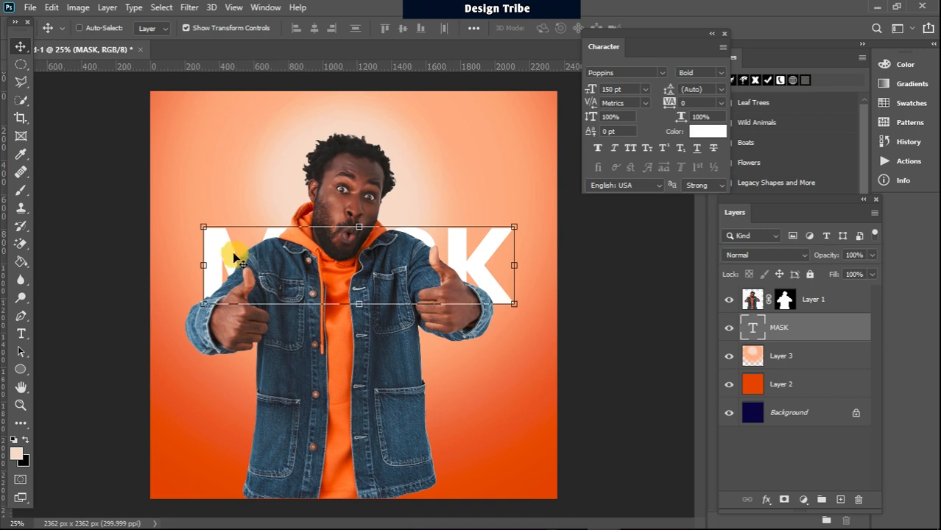
{"action": "left_click_drag", "start_coordinate": [201, 305], "coordinate": [182, 321]}
{"action": "left_click_drag", "start_coordinate": [494, 230], "coordinate": [536, 206]}
{"action": "left_click_drag", "start_coordinate": [506, 248], "coordinate": [512, 245]}
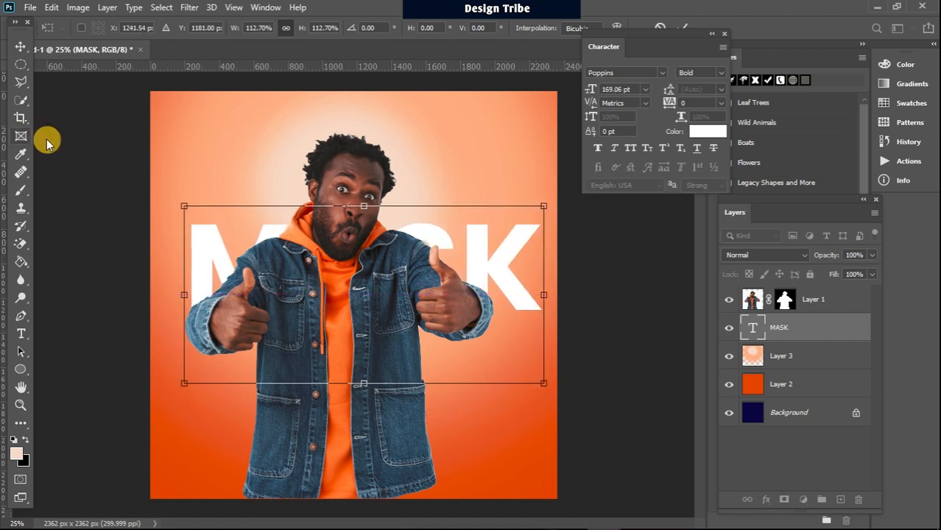
{"action": "left_click", "coordinate": [19, 64]}
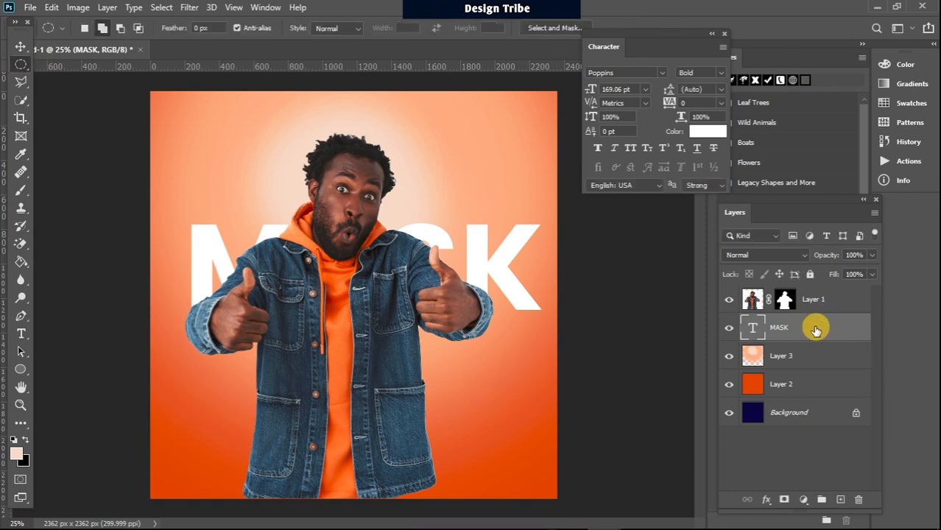
{"action": "key", "text": "ctrl+j"}
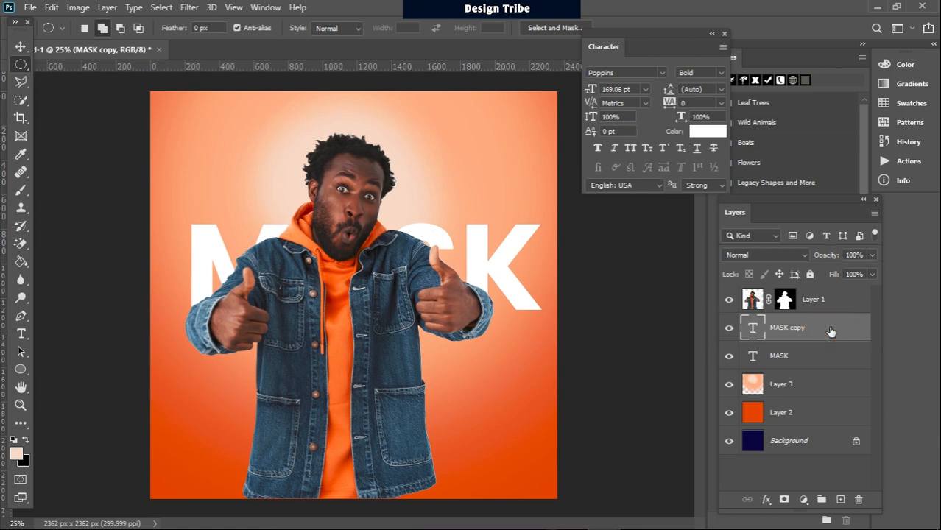
Step: Give MASK copy 0% fill opacity and a 5 px white outside stroke
{"action": "double_click", "coordinate": [831, 331]}
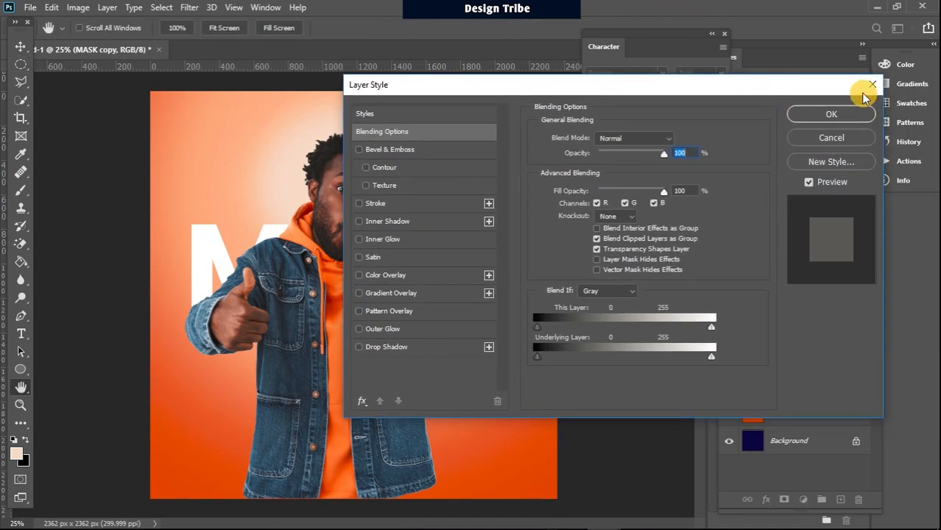
{"action": "left_click", "coordinate": [870, 85]}
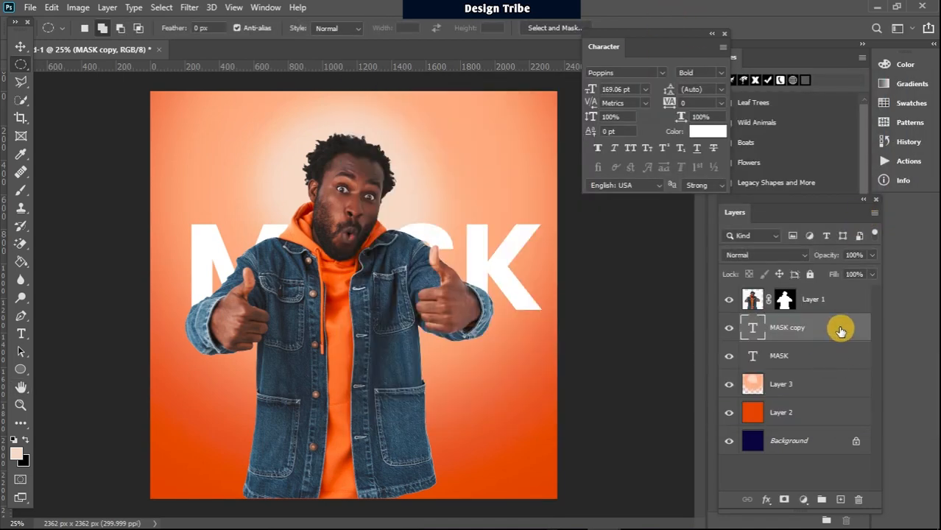
{"action": "double_click", "coordinate": [840, 331]}
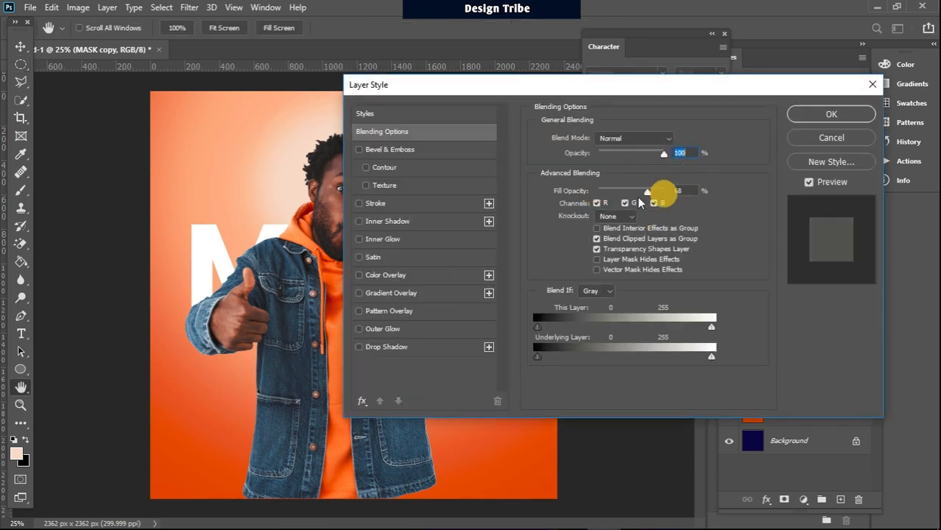
{"action": "left_click_drag", "start_coordinate": [639, 203], "coordinate": [598, 201]}
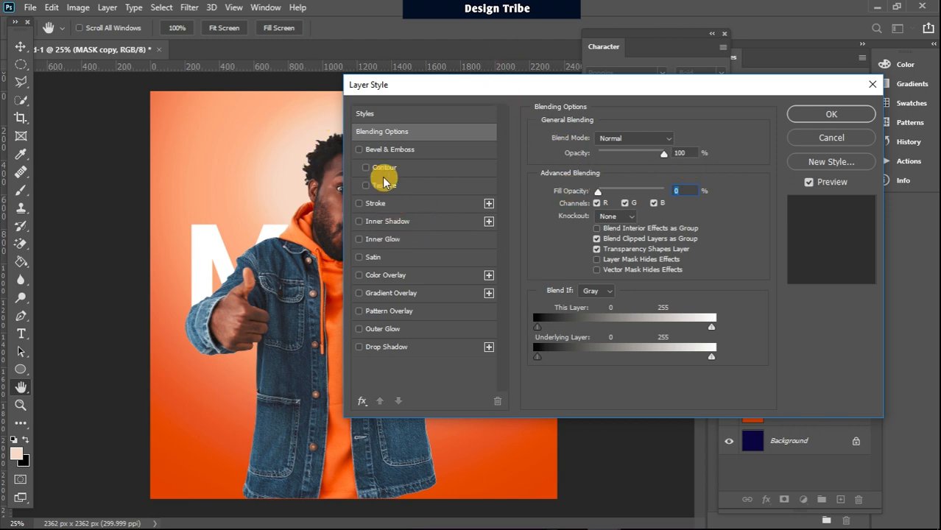
{"action": "left_click", "coordinate": [359, 204]}
{"action": "left_click", "coordinate": [394, 204]}
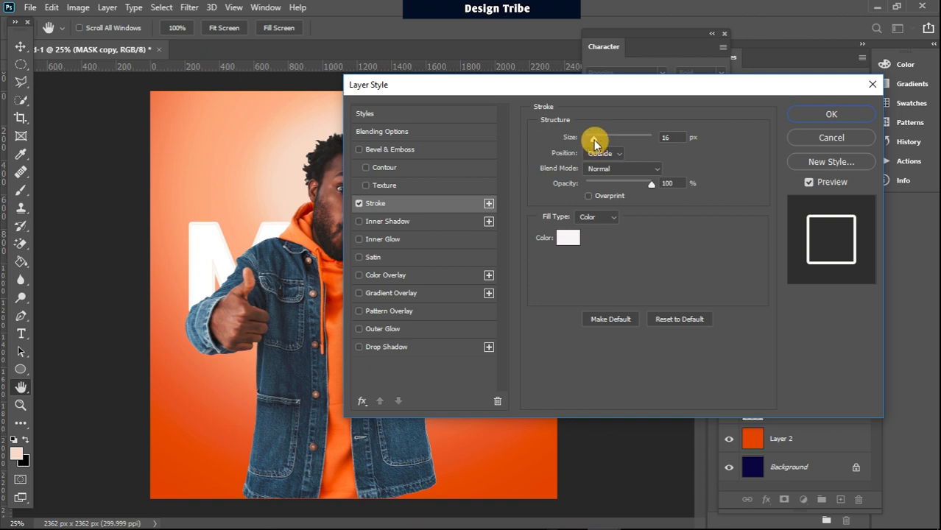
{"action": "left_click", "coordinate": [668, 137]}
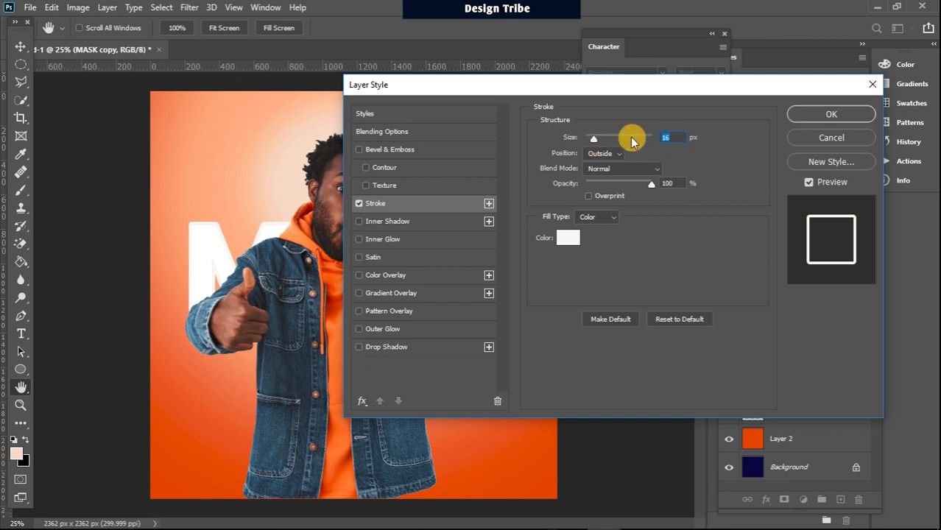
{"action": "type", "text": "5"}
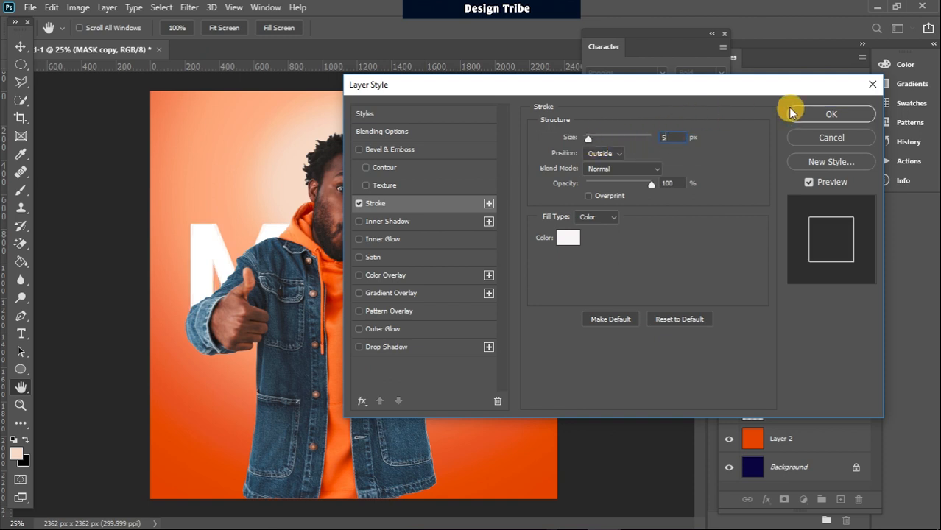
{"action": "left_click", "coordinate": [828, 114]}
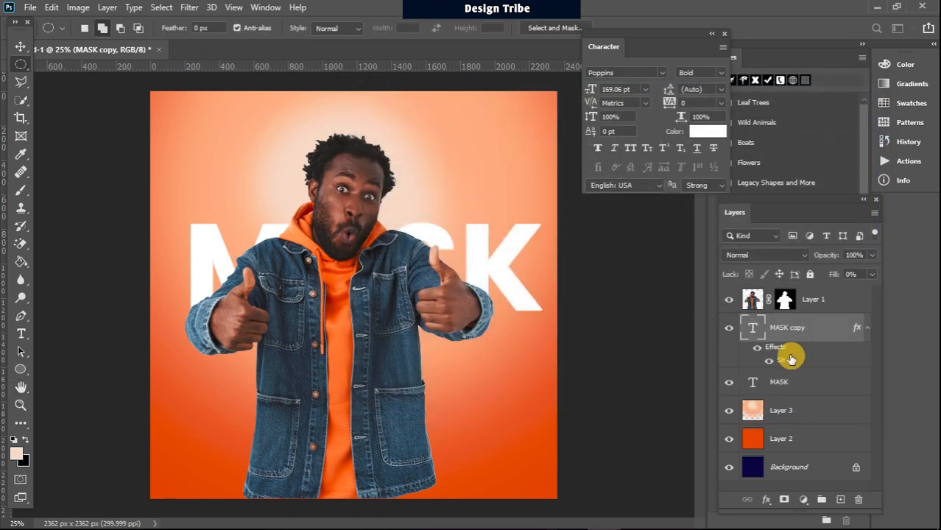
Step: Move MASK copy above Layer 1 so its outline crosses the man, then select the MASK layer
{"action": "left_click_drag", "start_coordinate": [823, 332], "coordinate": [824, 294]}
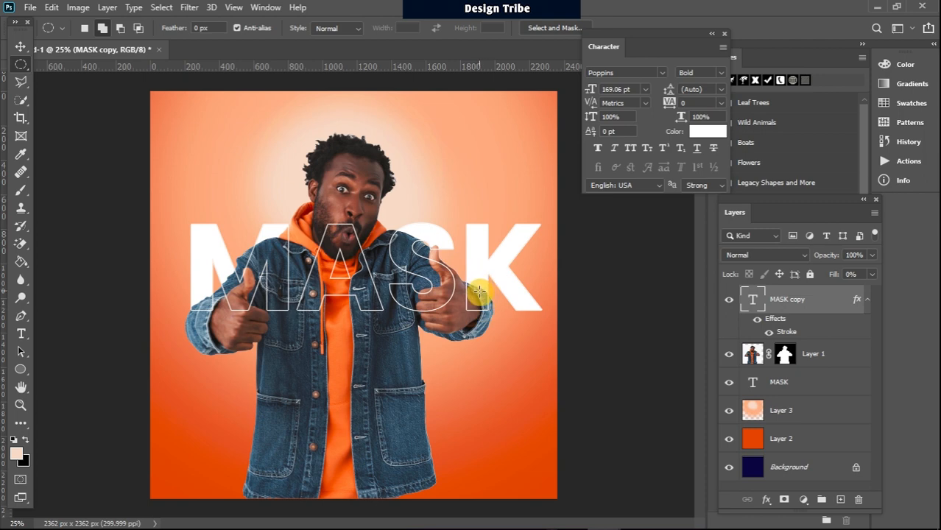
{"action": "left_click", "coordinate": [803, 383]}
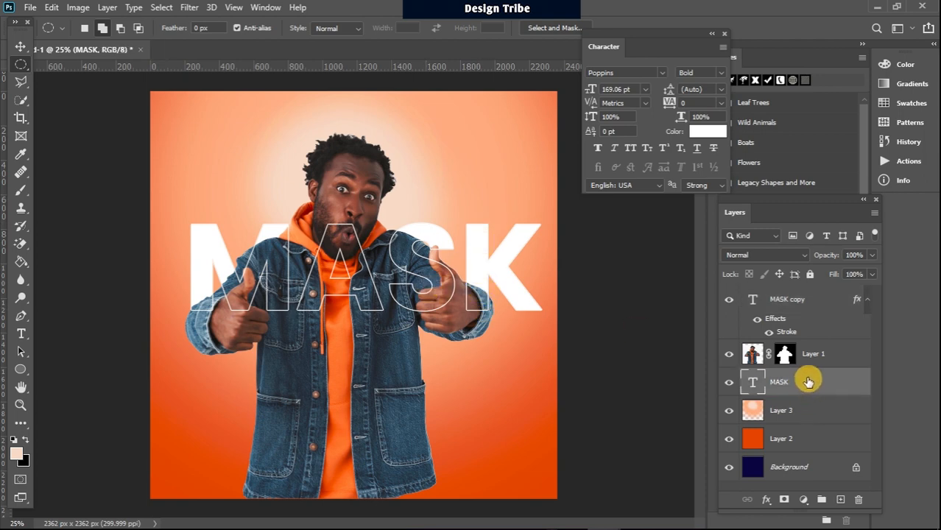
Step: Duplicate MASK as MASK copy 2 and toggle layer visibility to compare the design
{"action": "key", "text": "ctrl+j"}
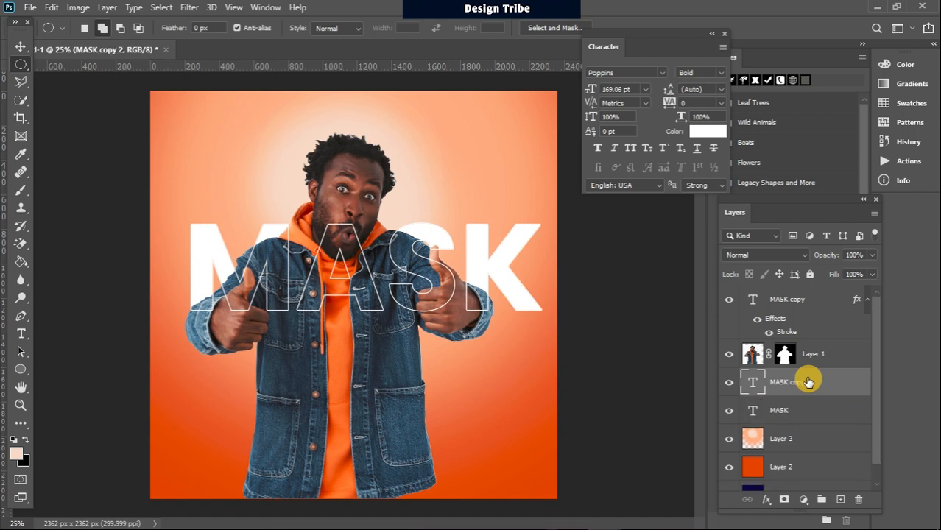
{"action": "left_click", "coordinate": [728, 382]}
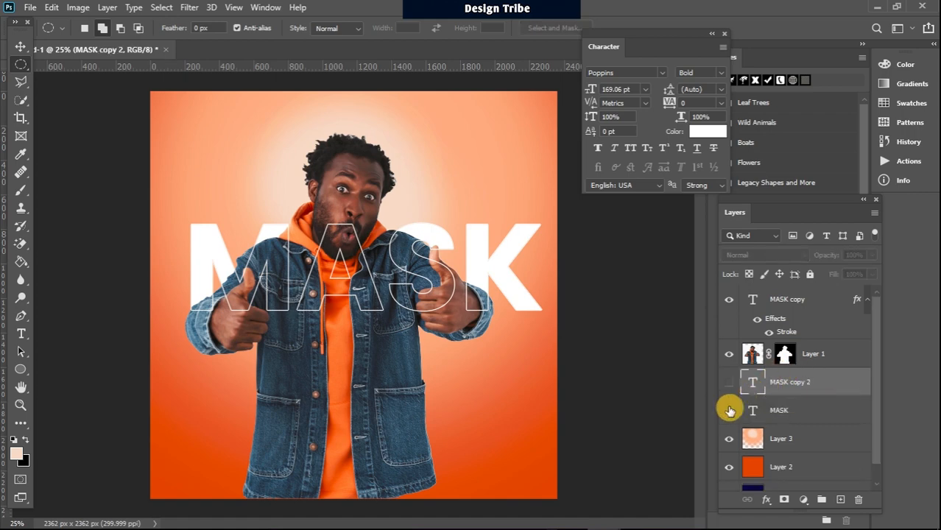
{"action": "left_click", "coordinate": [729, 410]}
{"action": "left_click", "coordinate": [729, 410]}
{"action": "left_click", "coordinate": [729, 410]}
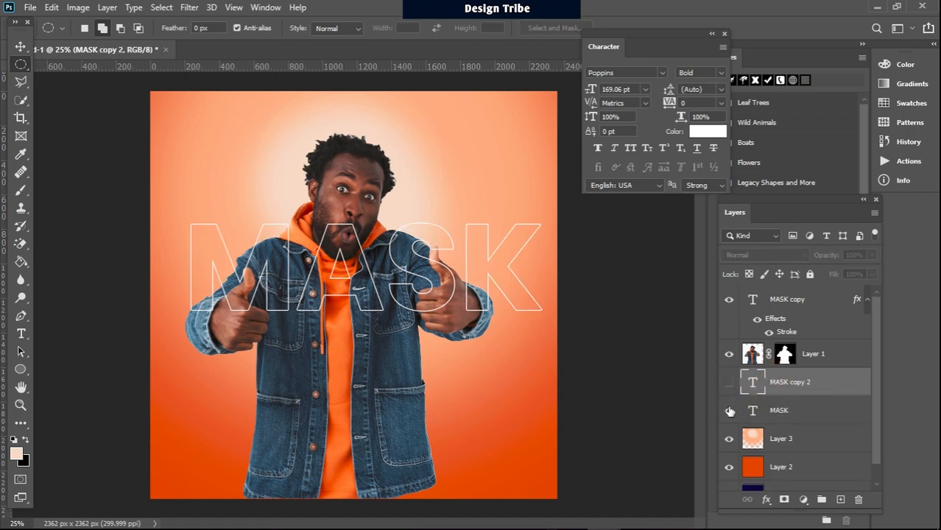
{"action": "left_click", "coordinate": [729, 410]}
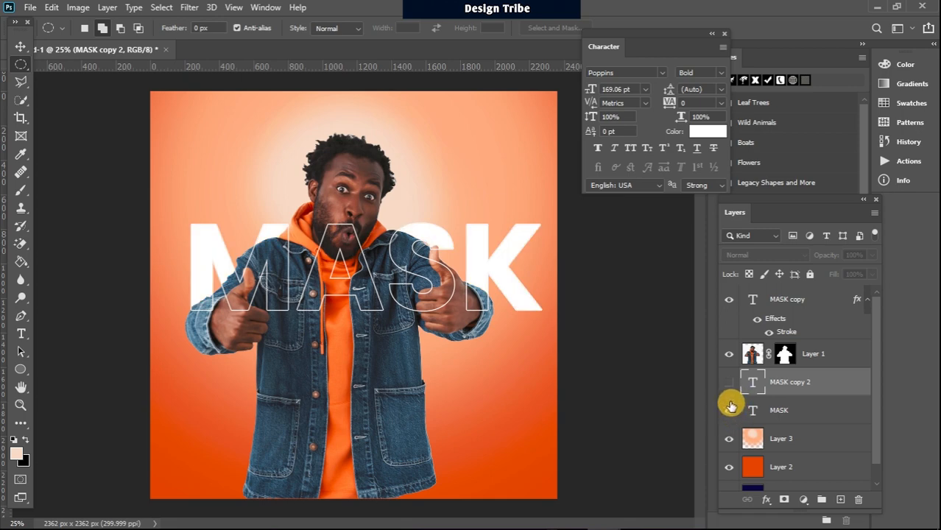
{"action": "left_click", "coordinate": [729, 384]}
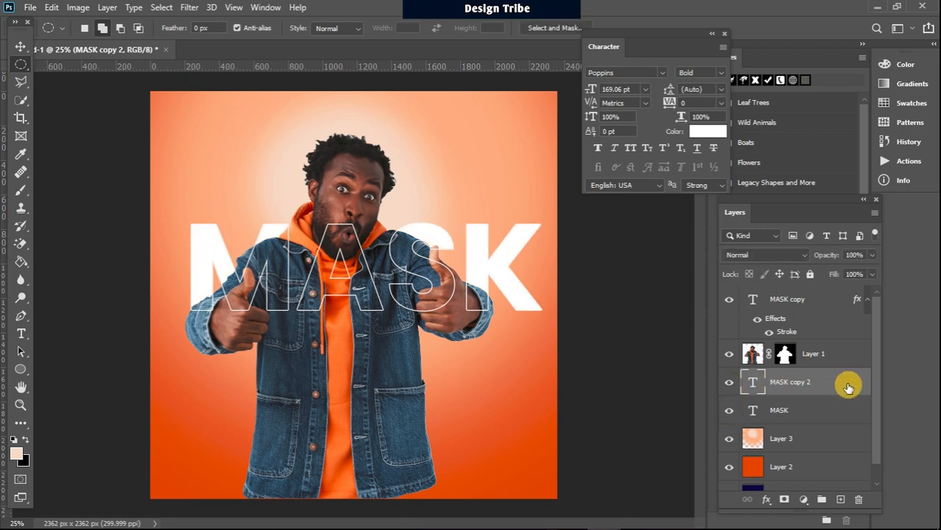
Step: Move MASK copy 2 to the top of the stack and add a blank layer mask
{"action": "left_click_drag", "start_coordinate": [848, 388], "coordinate": [843, 310]}
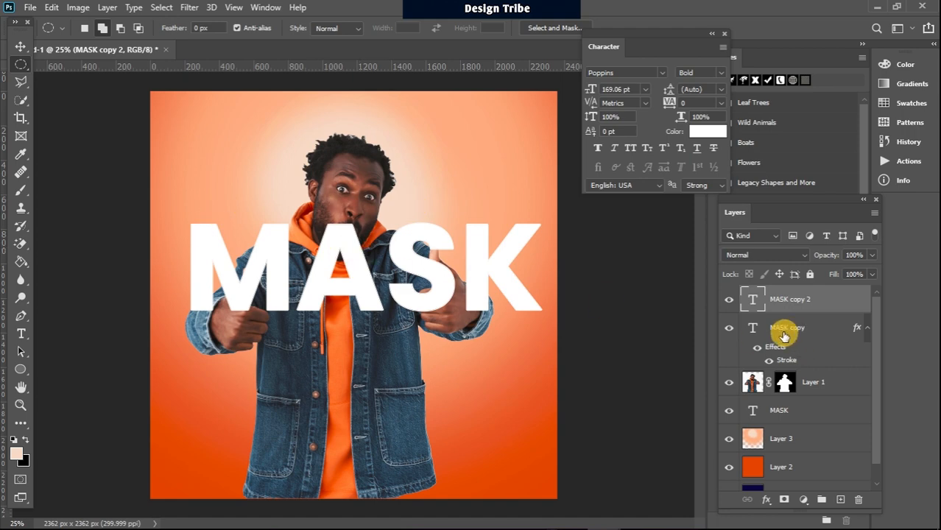
{"action": "left_click", "coordinate": [729, 302]}
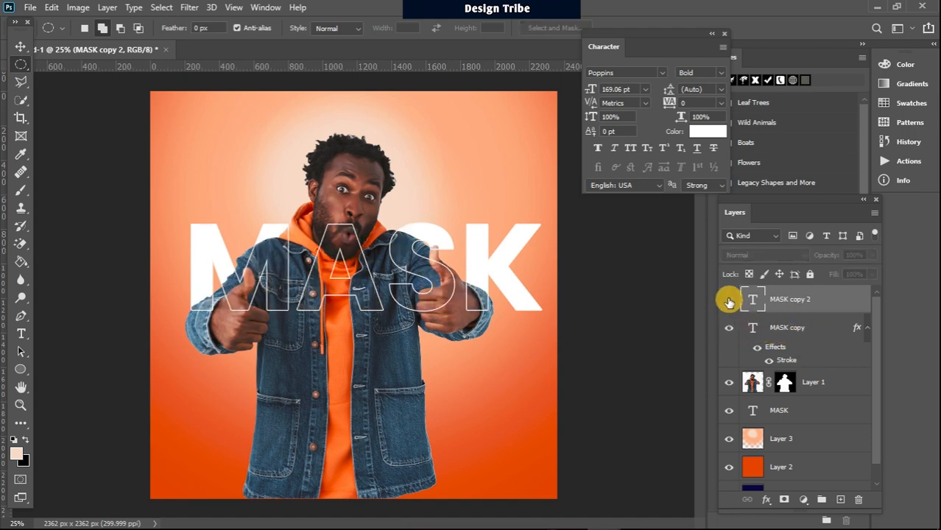
{"action": "left_click", "coordinate": [729, 300]}
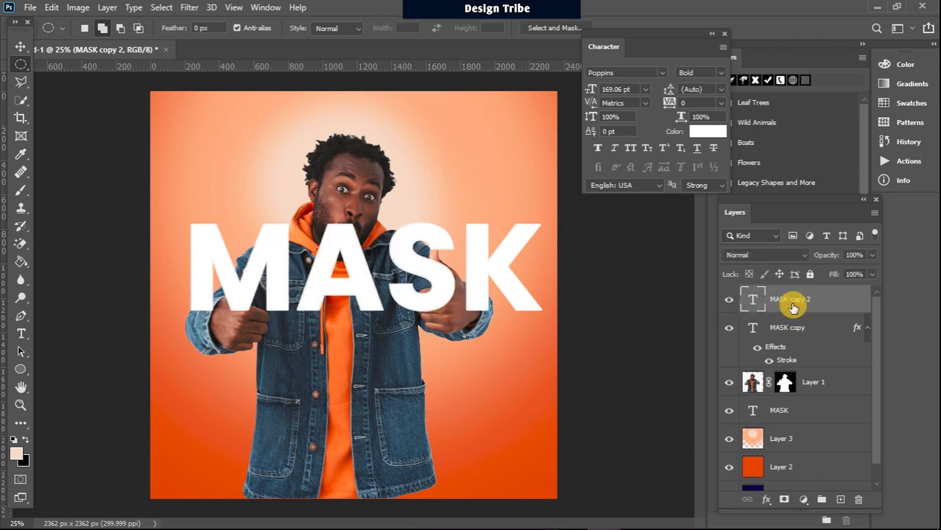
{"action": "left_click", "coordinate": [785, 501]}
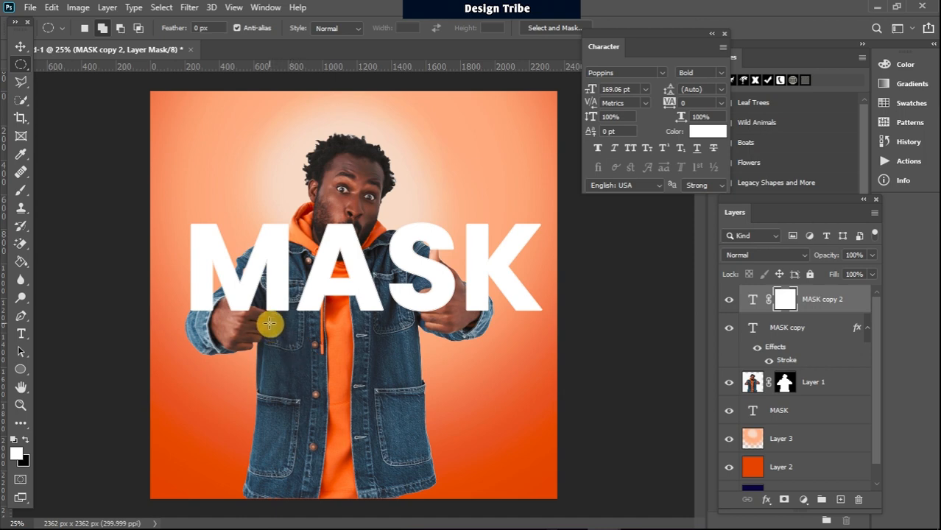
Step: Draw a rectangular selection around the MASK letters covering the man
{"action": "right_click", "coordinate": [21, 64]}
{"action": "left_click", "coordinate": [45, 67]}
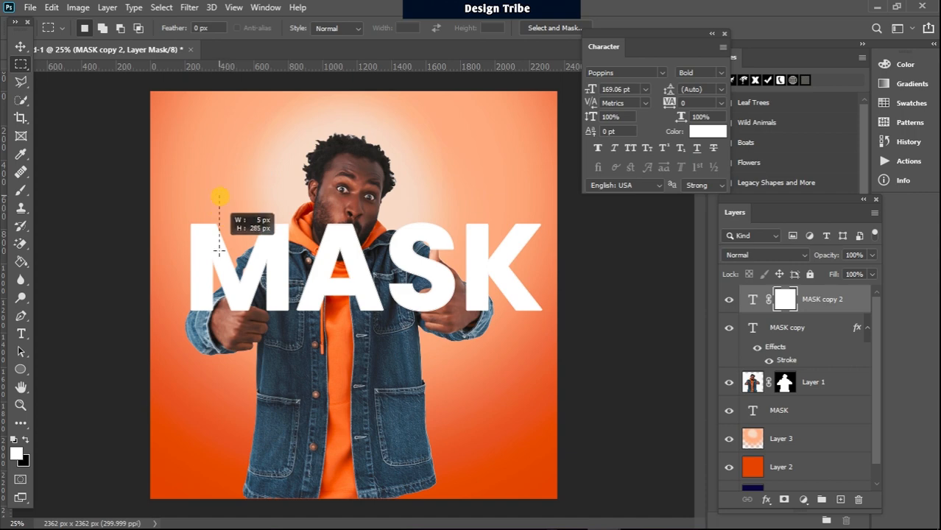
{"action": "left_click_drag", "start_coordinate": [219, 250], "coordinate": [457, 327]}
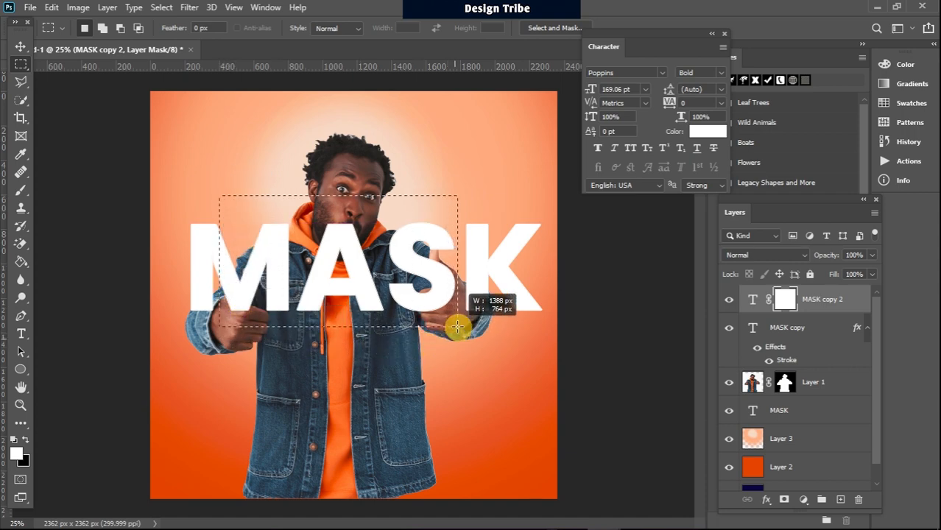
{"action": "key", "text": "ctrl+d"}
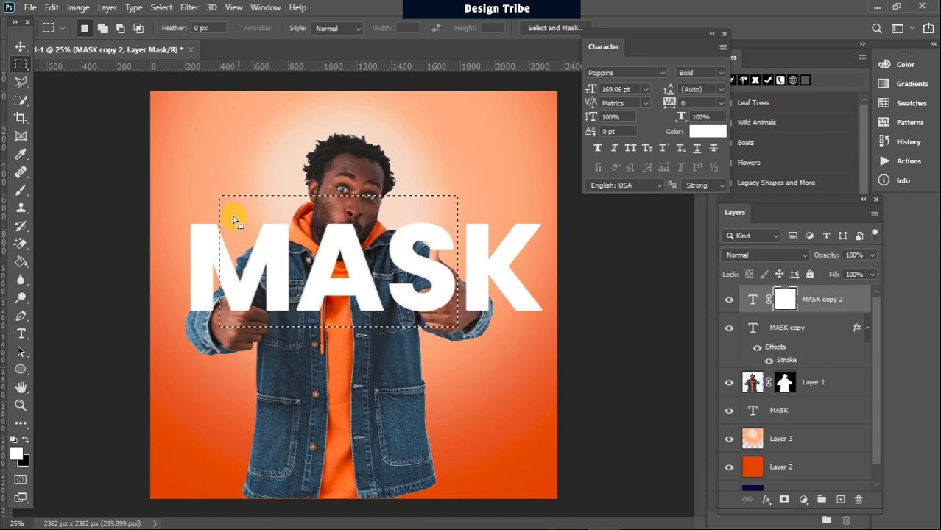
{"action": "left_click_drag", "start_coordinate": [284, 306], "coordinate": [460, 326]}
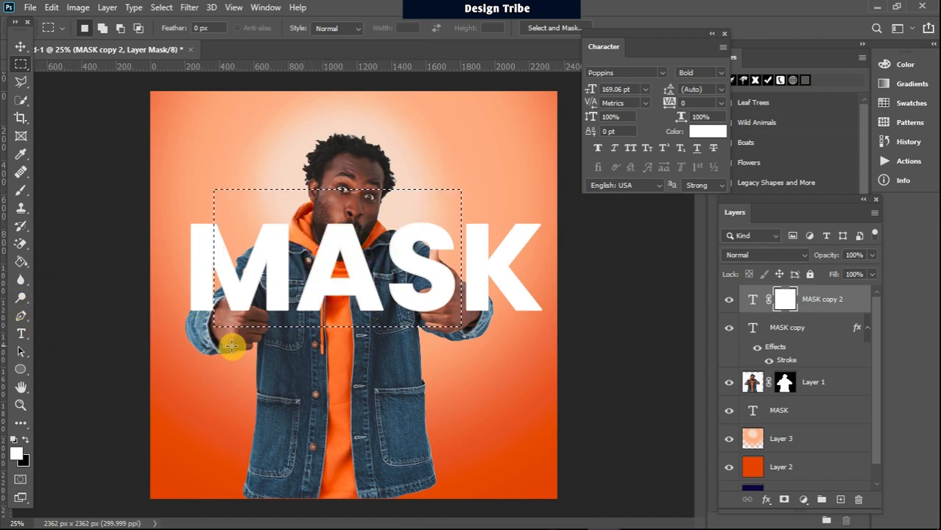
Step: Paint black on MASK copy 2's mask to hide the solid letters over the face and thumb, then deselect
{"action": "left_click", "coordinate": [16, 191]}
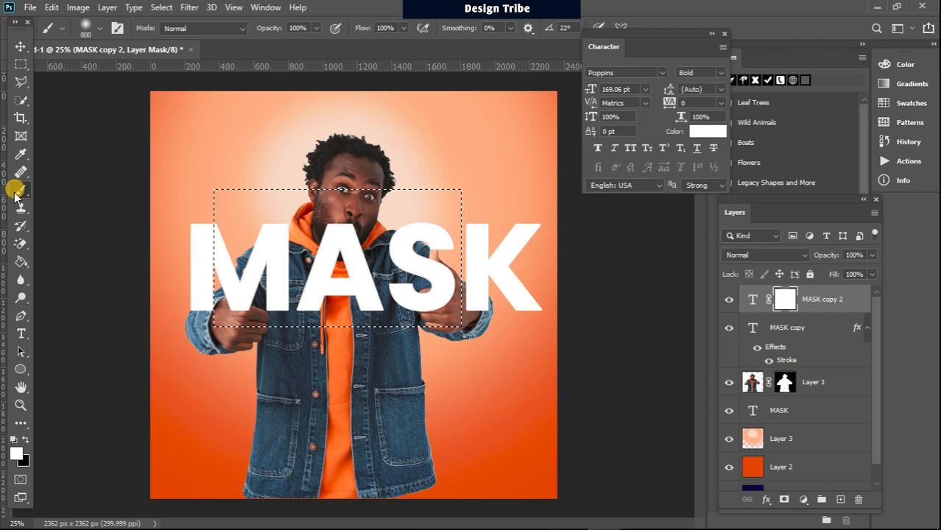
{"action": "left_click", "coordinate": [14, 440]}
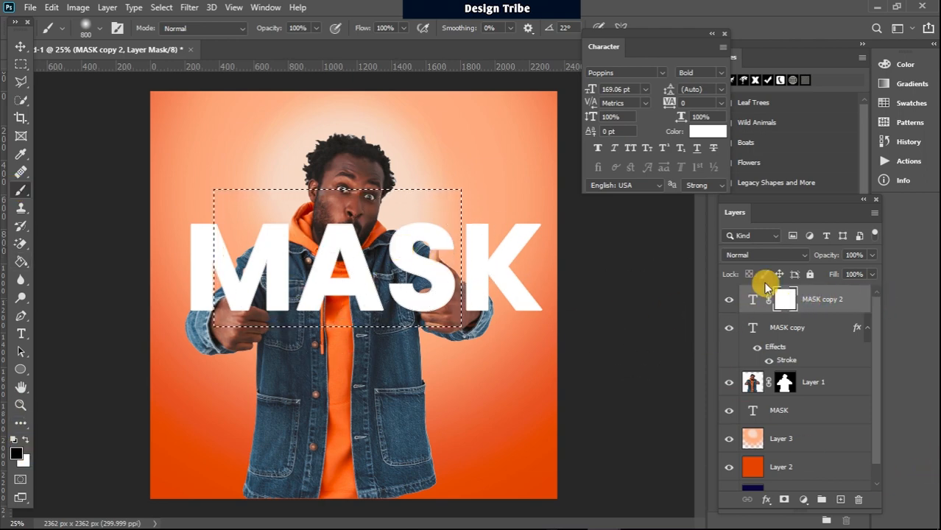
{"action": "mouse_move", "coordinate": [392, 302]}
{"action": "left_mouse_down"}
{"action": "mouse_move", "coordinate": [372, 225]}
{"action": "mouse_move", "coordinate": [384, 179]}
{"action": "mouse_move", "coordinate": [407, 220]}
{"action": "left_mouse_up"}
{"action": "mouse_move", "coordinate": [400, 276]}
{"action": "left_mouse_down"}
{"action": "mouse_move", "coordinate": [413, 190]}
{"action": "mouse_move", "coordinate": [409, 231]}
{"action": "mouse_move", "coordinate": [369, 254]}
{"action": "mouse_move", "coordinate": [347, 301]}
{"action": "mouse_move", "coordinate": [315, 310]}
{"action": "mouse_move", "coordinate": [322, 221]}
{"action": "mouse_move", "coordinate": [274, 317]}
{"action": "mouse_move", "coordinate": [275, 231]}
{"action": "mouse_move", "coordinate": [255, 342]}
{"action": "mouse_move", "coordinate": [282, 206]}
{"action": "mouse_move", "coordinate": [296, 194]}
{"action": "mouse_move", "coordinate": [282, 333]}
{"action": "mouse_move", "coordinate": [368, 203]}
{"action": "mouse_move", "coordinate": [400, 316]}
{"action": "mouse_move", "coordinate": [401, 225]}
{"action": "mouse_move", "coordinate": [404, 331]}
{"action": "mouse_move", "coordinate": [394, 208]}
{"action": "mouse_move", "coordinate": [394, 286]}
{"action": "mouse_move", "coordinate": [410, 260]}
{"action": "mouse_move", "coordinate": [362, 271]}
{"action": "left_mouse_up"}
{"action": "left_click", "coordinate": [360, 271]}
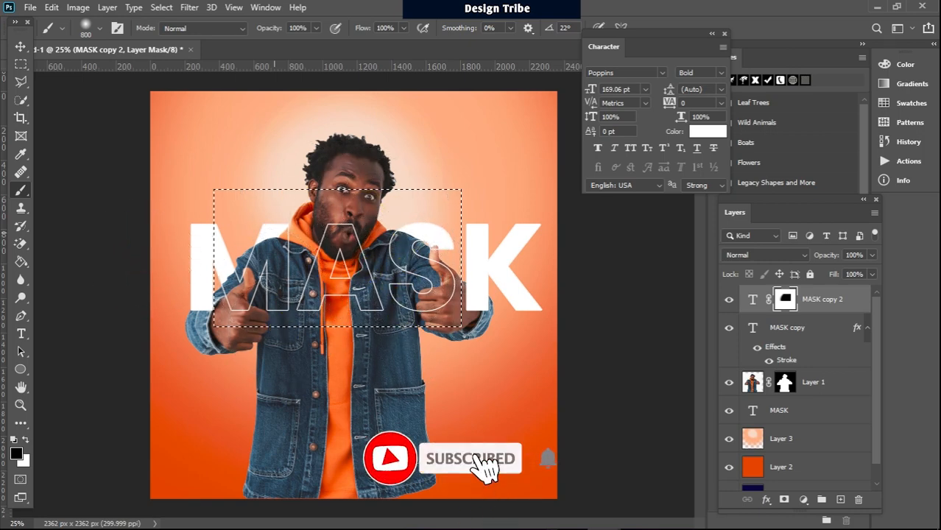
{"action": "left_click", "coordinate": [21, 64]}
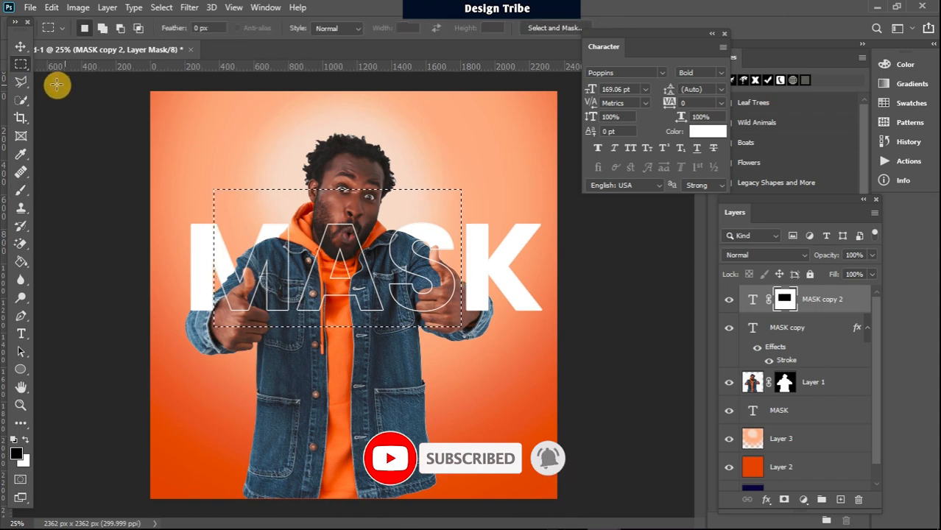
{"action": "left_click", "coordinate": [177, 112]}
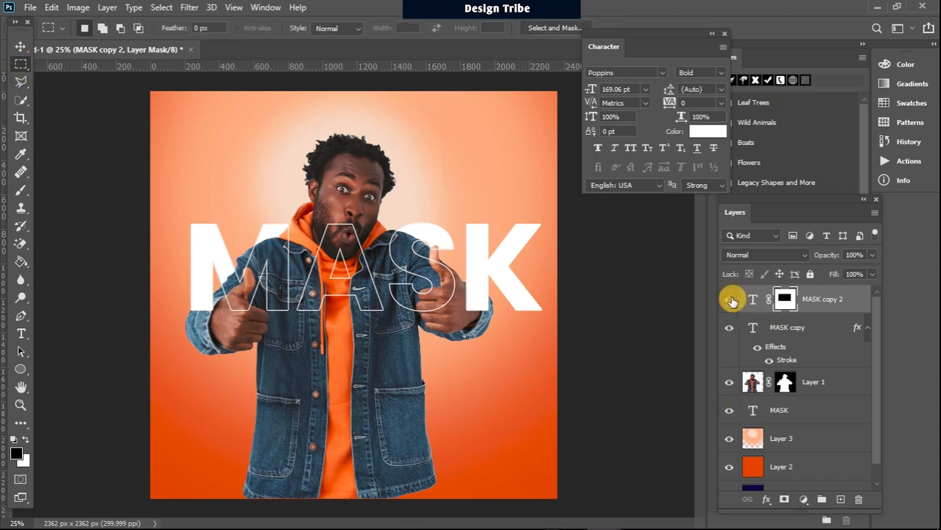
{"action": "left_click", "coordinate": [730, 300]}
{"action": "left_click", "coordinate": [730, 300]}
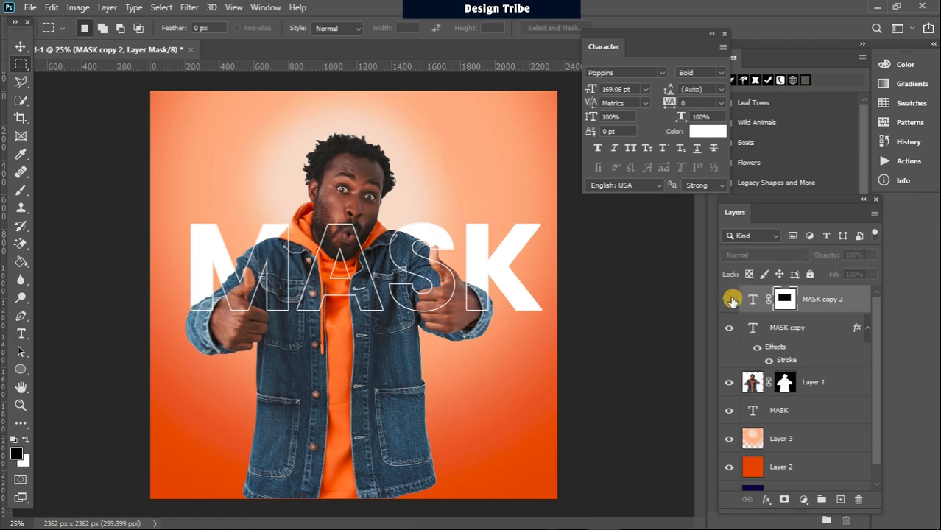
{"action": "left_click", "coordinate": [730, 300]}
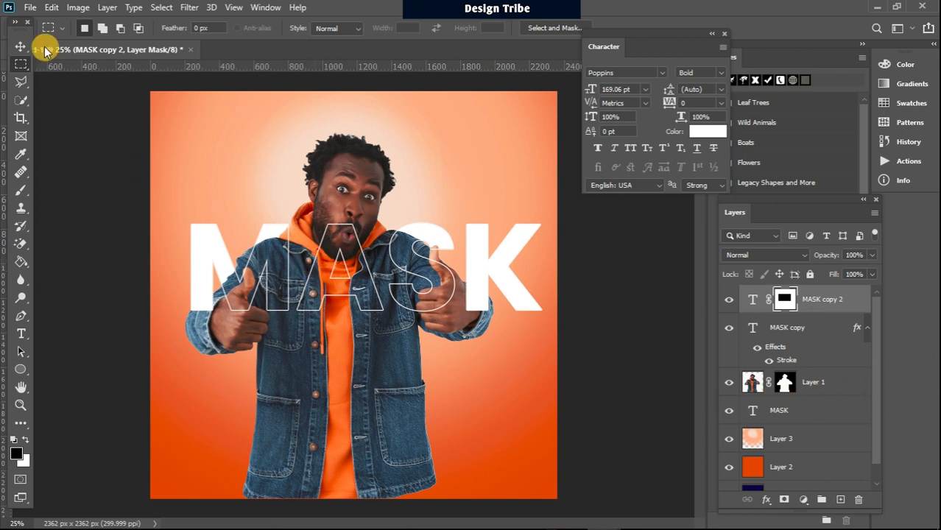
{"action": "left_click", "coordinate": [22, 46]}
{"action": "left_click", "coordinate": [787, 383]}
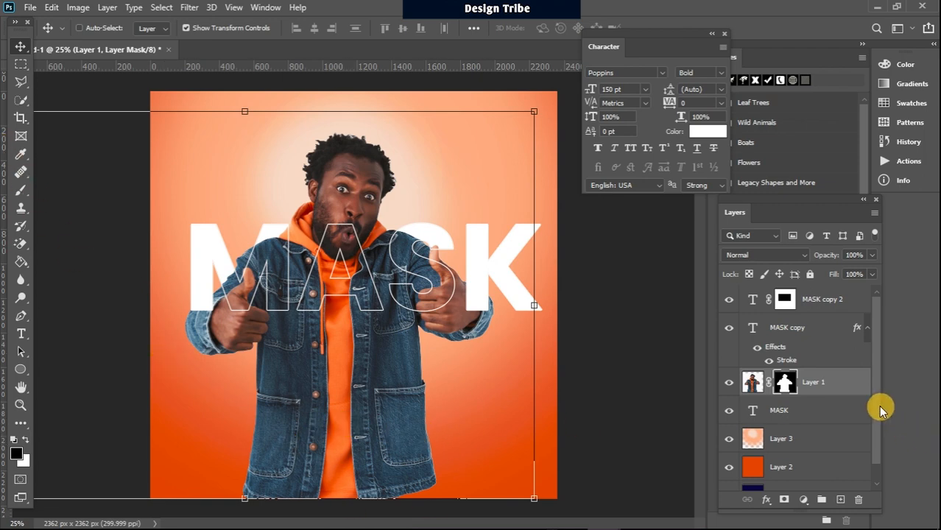
Step: With a 1600 px brush, paint black on Layer 1's mask to fade the lower jacket
{"action": "left_click", "coordinate": [25, 191]}
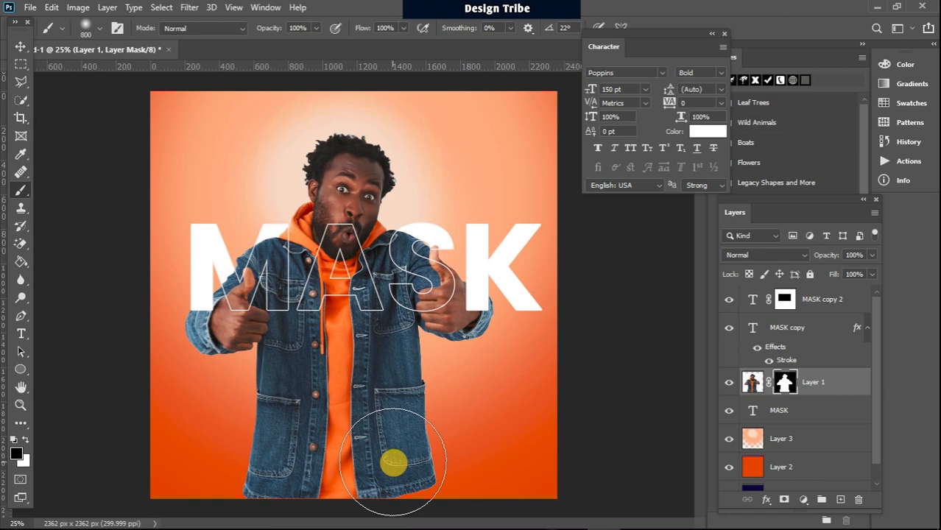
{"action": "key", "text": "bracketright"}
{"action": "key", "text": "bracketright"}
{"action": "key", "text": "bracketright"}
{"action": "key", "text": "bracketright"}
{"action": "key", "text": "bracketright"}
{"action": "key", "text": "bracketright"}
{"action": "key", "text": "bracketright"}
{"action": "key", "text": "bracketright"}
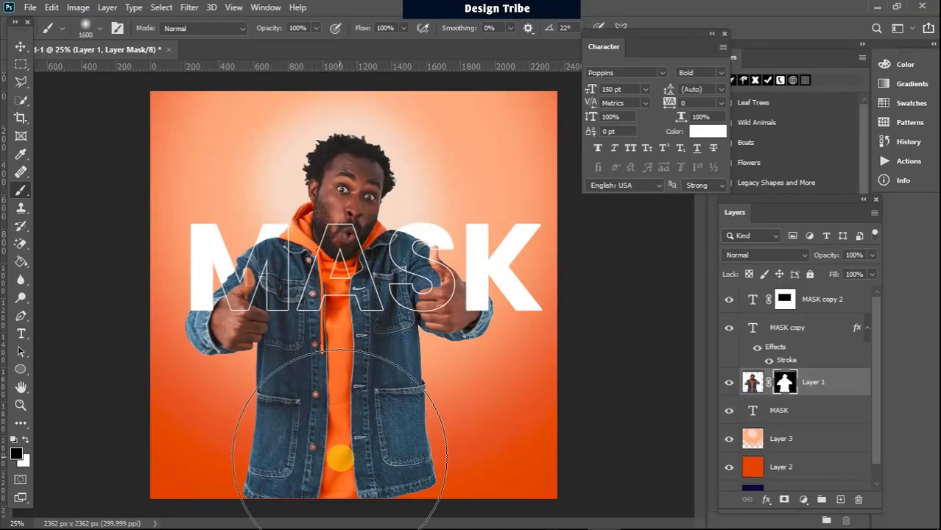
{"action": "mouse_move", "coordinate": [340, 457]}
{"action": "left_mouse_down"}
{"action": "mouse_move", "coordinate": [288, 477]}
{"action": "mouse_move", "coordinate": [401, 483]}
{"action": "mouse_move", "coordinate": [268, 484]}
{"action": "mouse_move", "coordinate": [414, 486]}
{"action": "mouse_move", "coordinate": [305, 521]}
{"action": "left_mouse_up"}
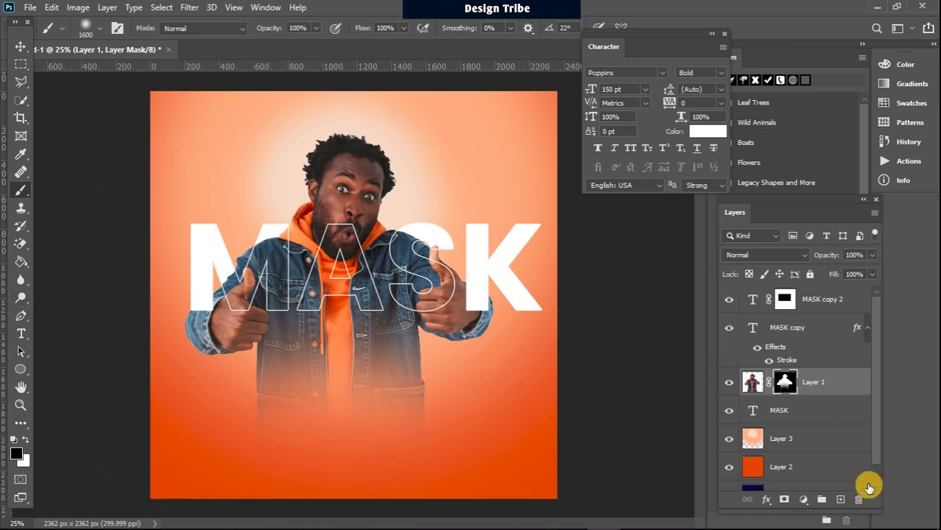